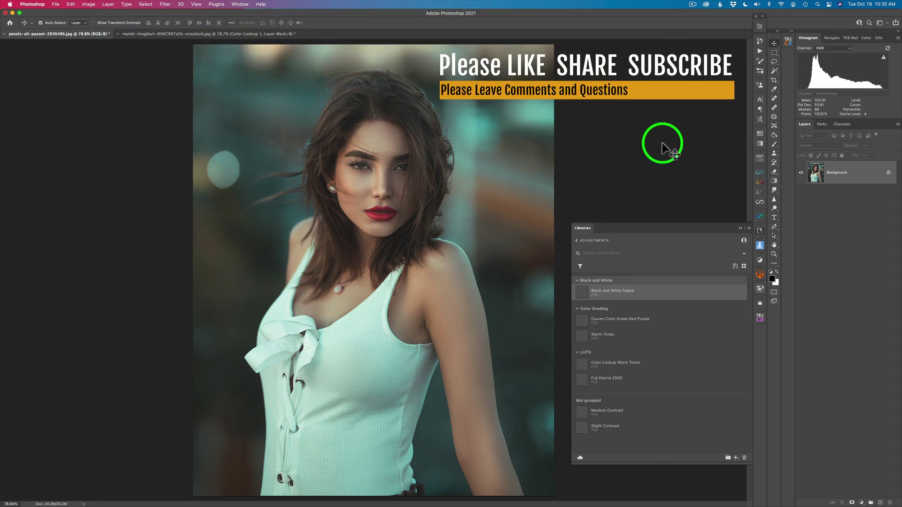
Briefly open the Creative Cloud app and Window panel list, then collapse and reopen the Libraries panel.
click(706, 4)
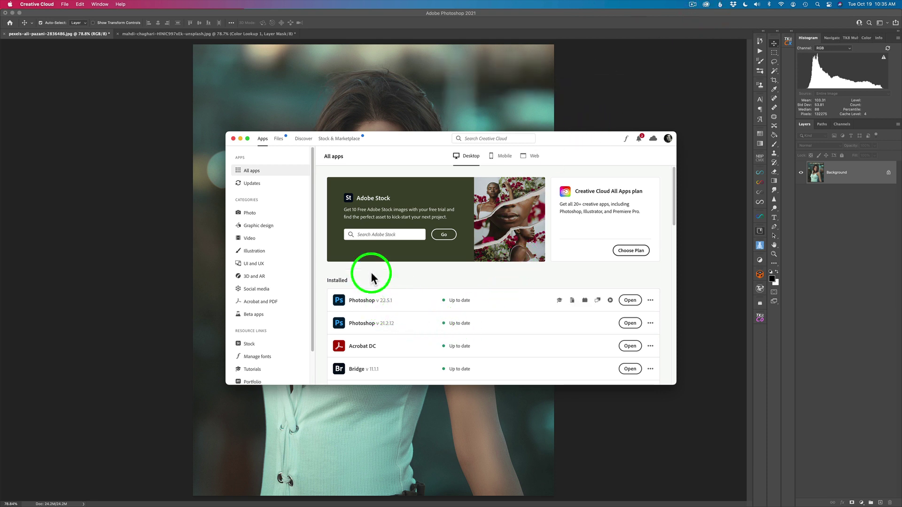
click(233, 139)
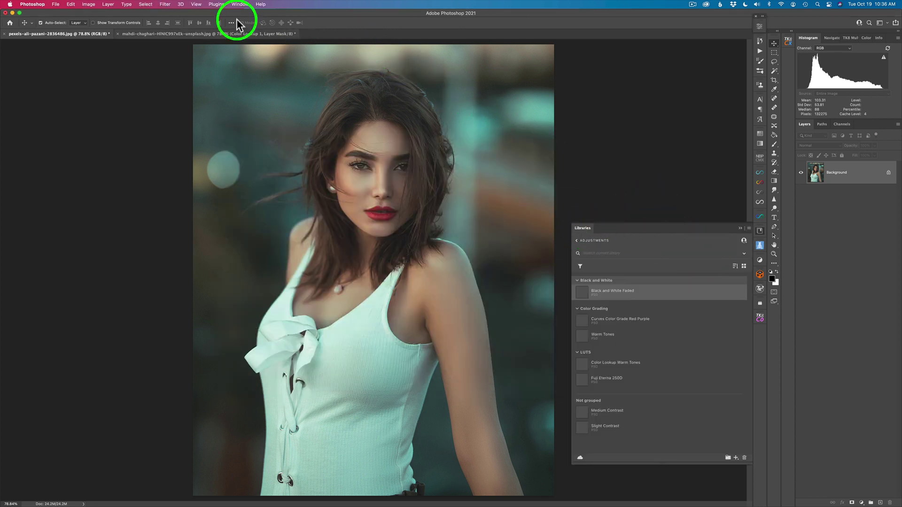
click(240, 5)
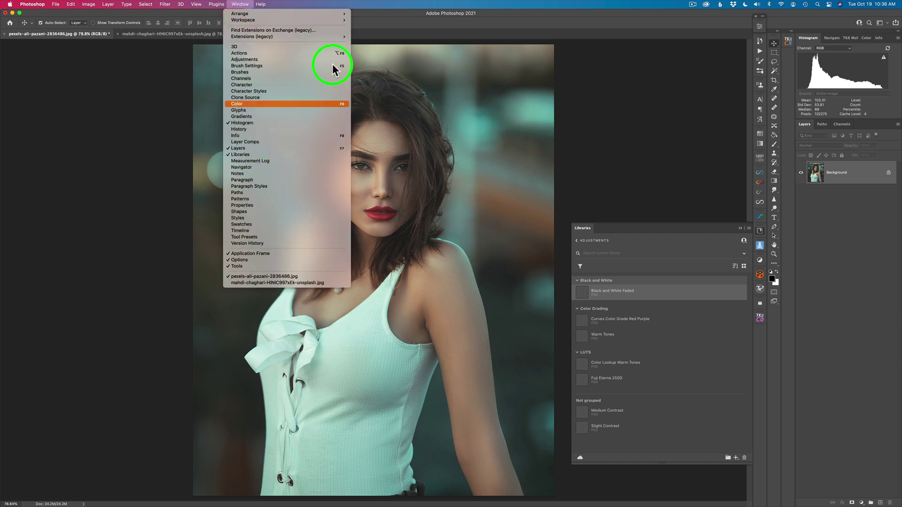
click(374, 21)
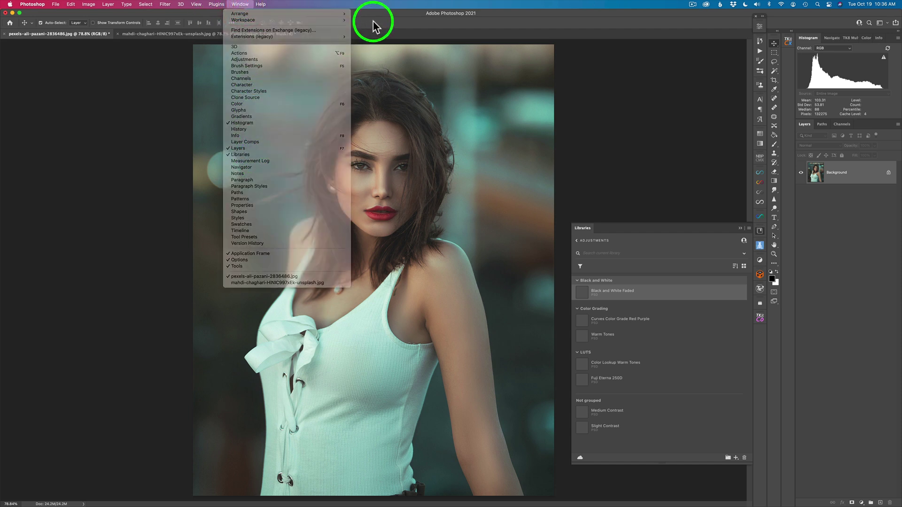
click(760, 230)
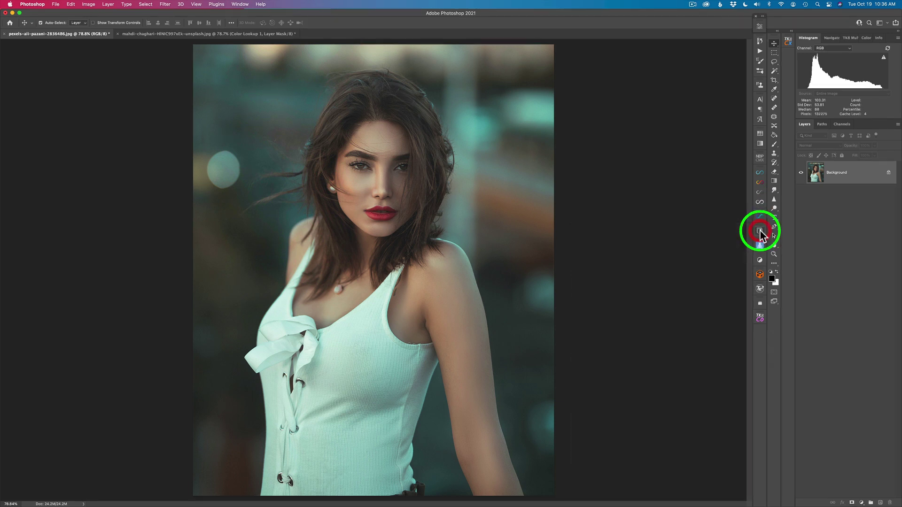
click(759, 230)
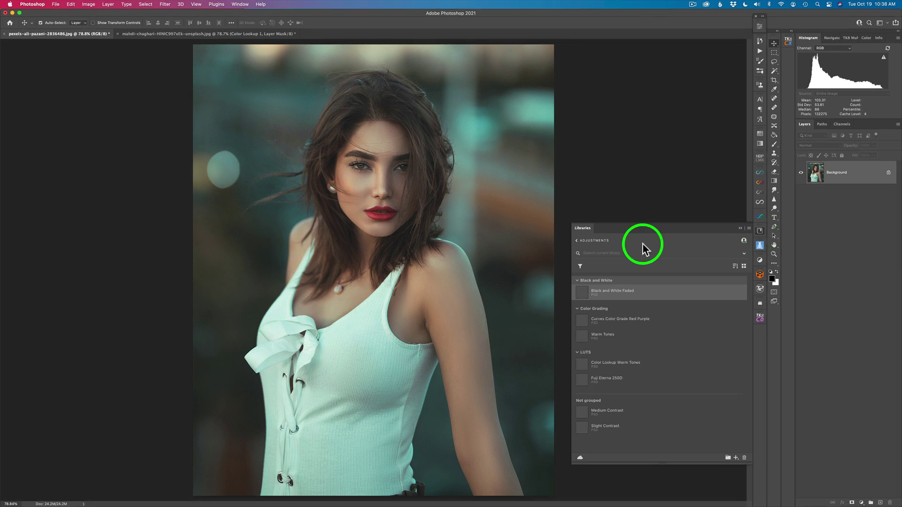
Return to the overview of all libraries, starting and then cancelling a new library.
click(577, 242)
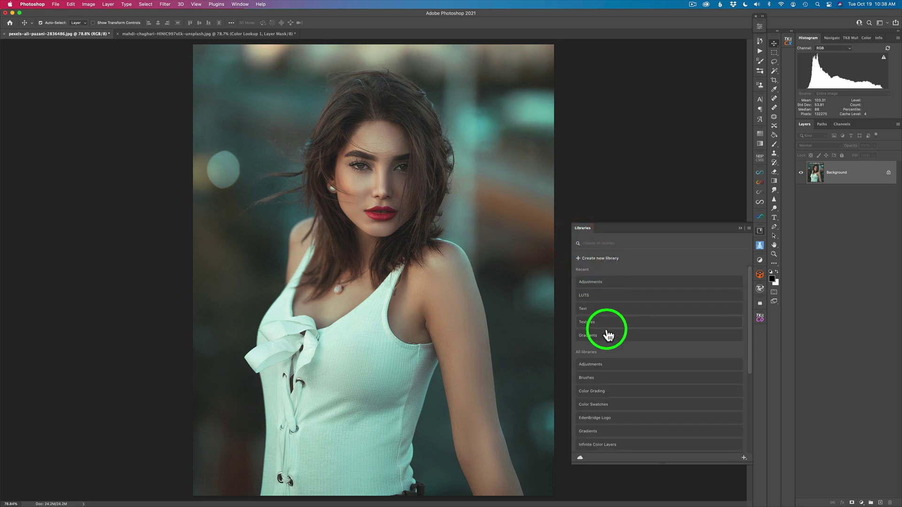
scroll(618, 362, up, 2)
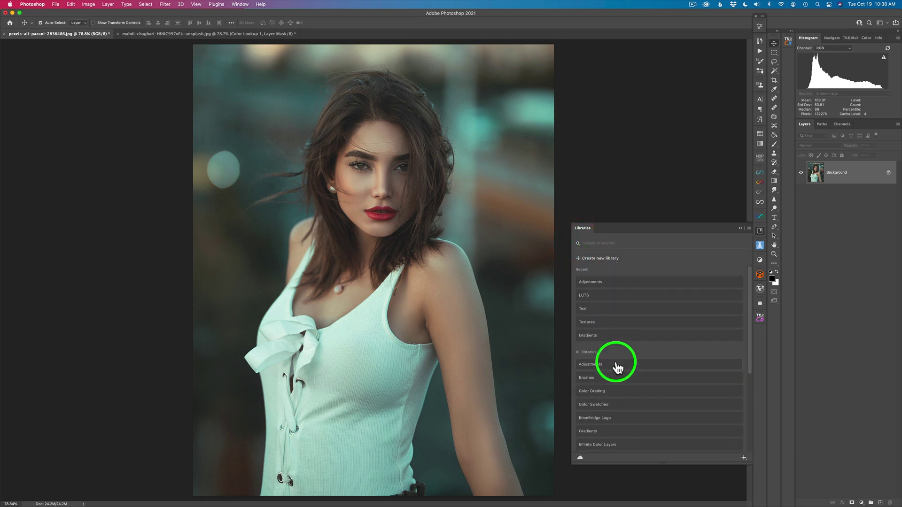
click(582, 259)
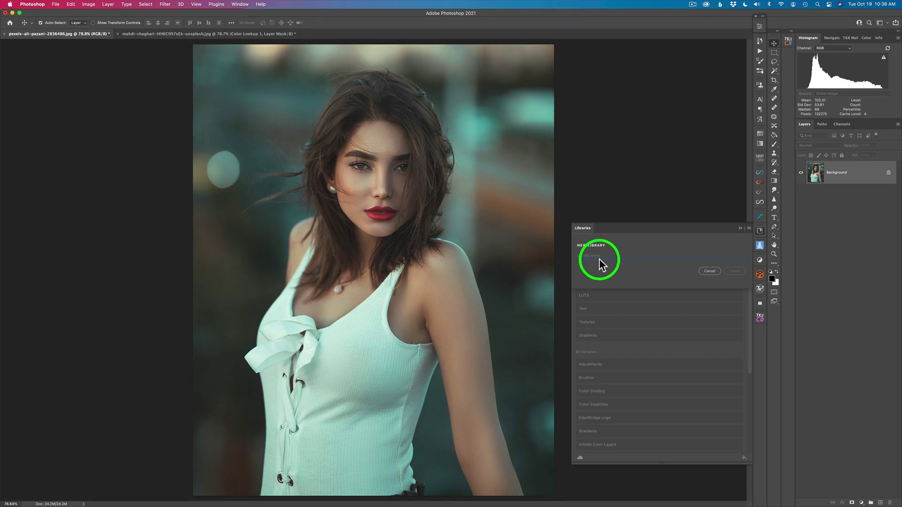
click(710, 271)
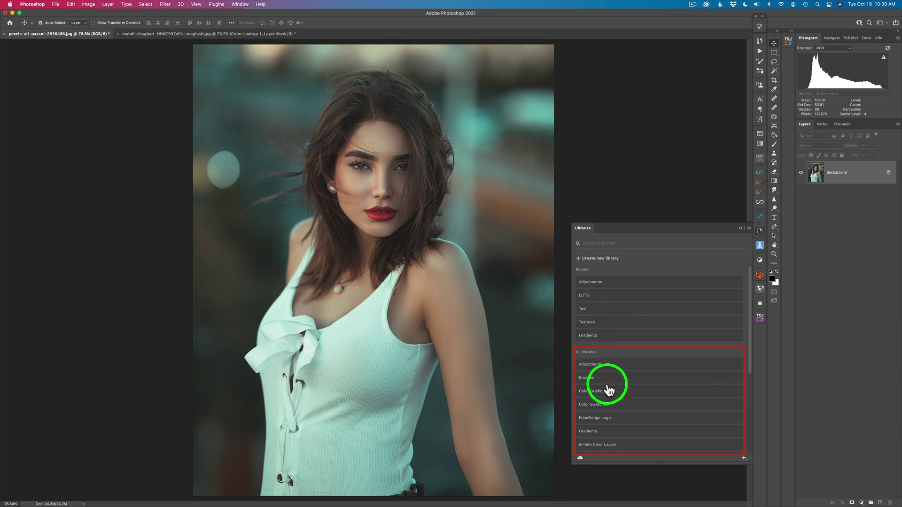
scroll(625, 389, down, 5)
scroll(631, 394, up, 5)
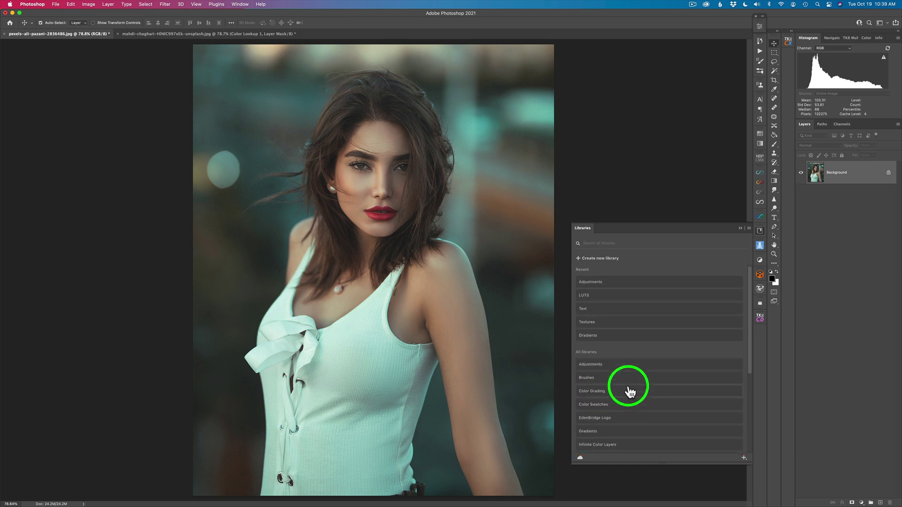
In the Adjustments library, group Slight and Medium Contrast as 'Contrast', with Slight Contrast moved first.
click(602, 284)
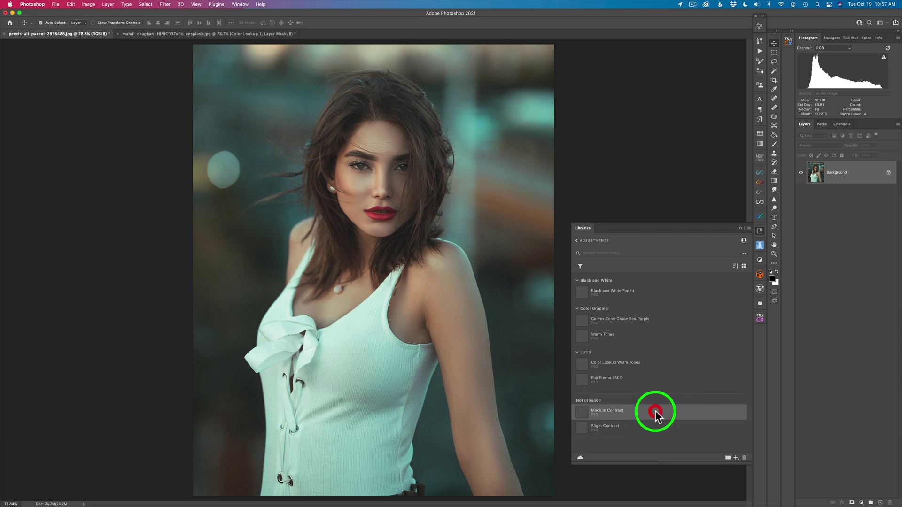
shift+click(674, 433)
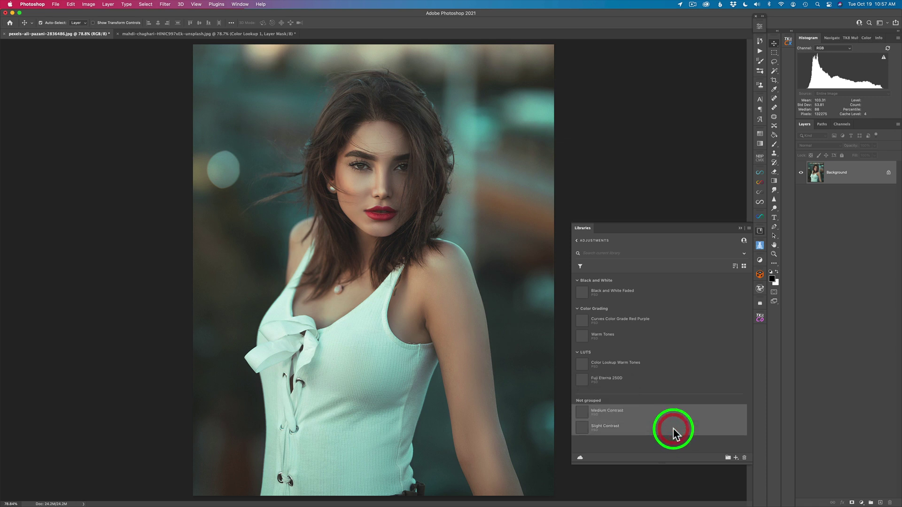
click(728, 459)
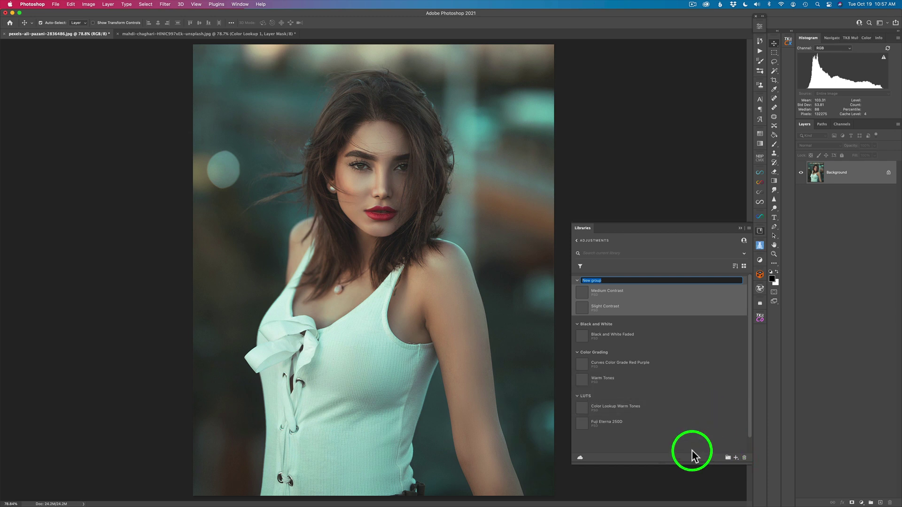
text(Contrast)
key(Return)
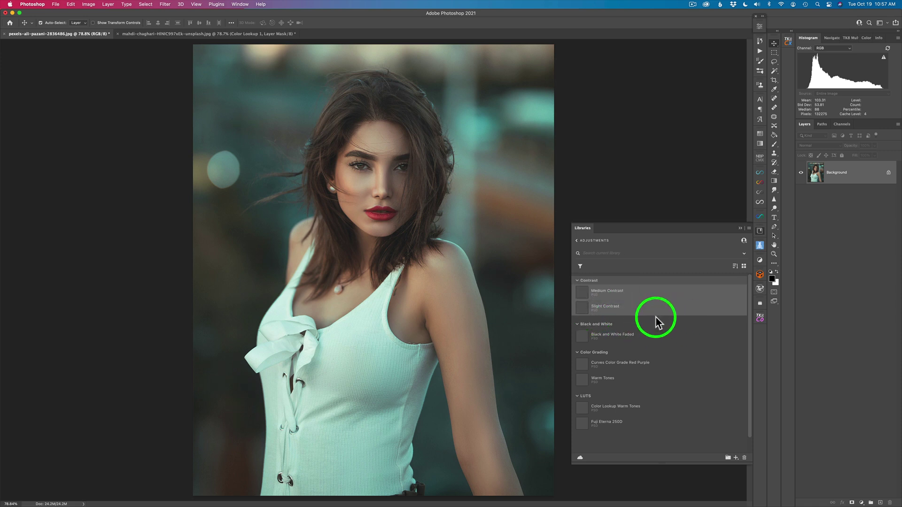
mouse_move(604, 306)
mouse_down()
mouse_move(611, 311)
mouse_move(605, 292)
mouse_up()
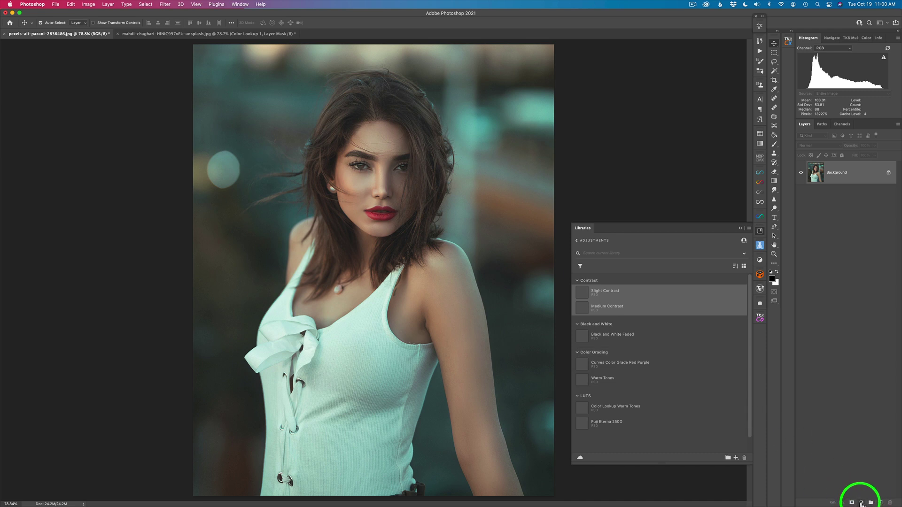
Add a Curves layer with raised upper points to brighten highlights, renamed 'Strong Contrast'.
click(862, 503)
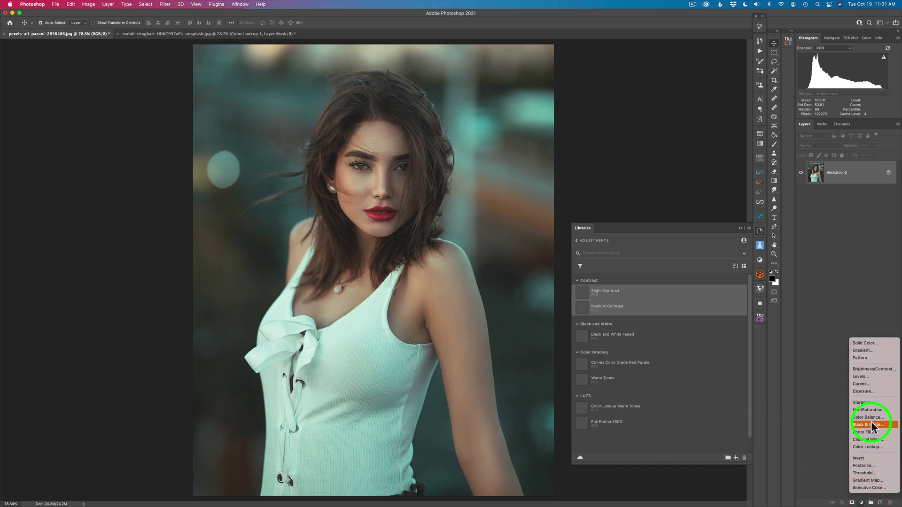
click(867, 383)
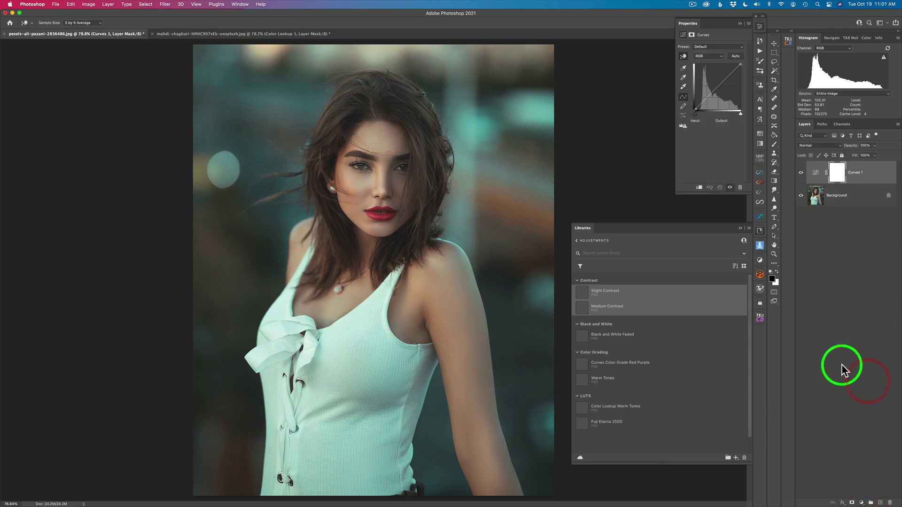
drag(727, 77, 706, 102)
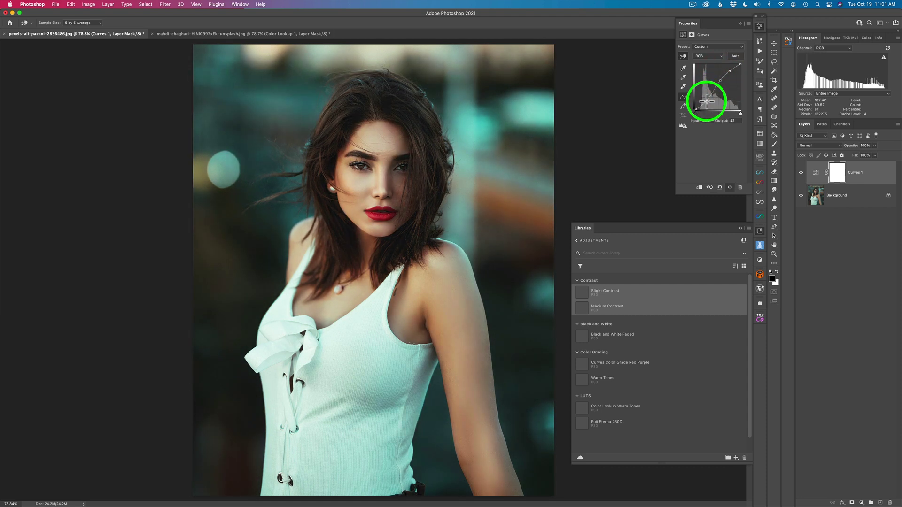
drag(728, 72, 729, 70)
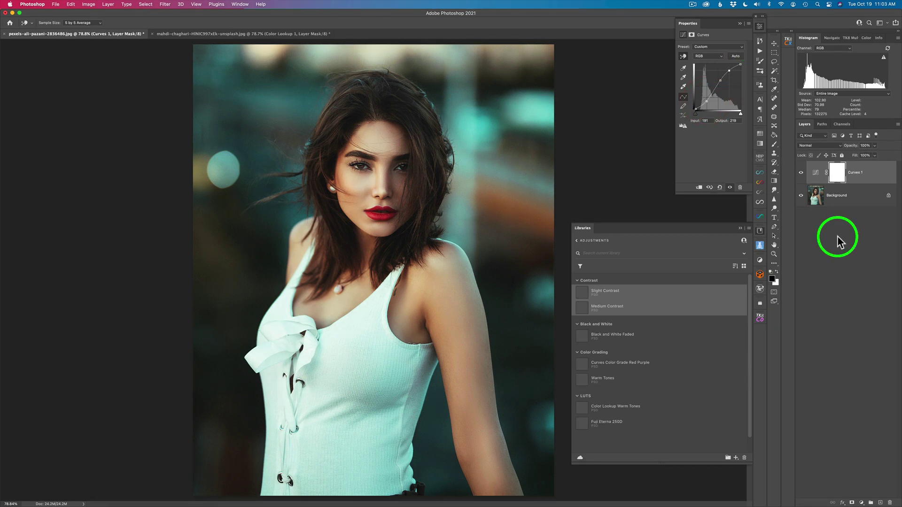
double_click(857, 173)
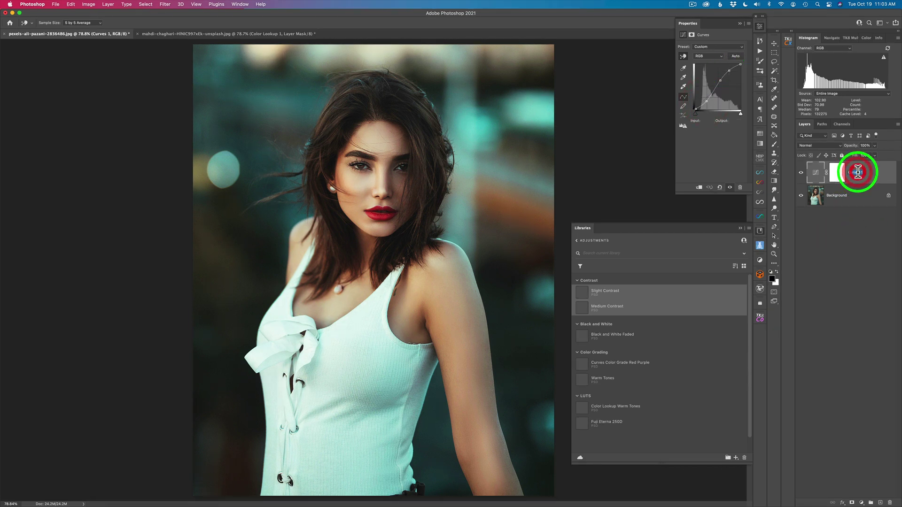
text(Strong Contrast)
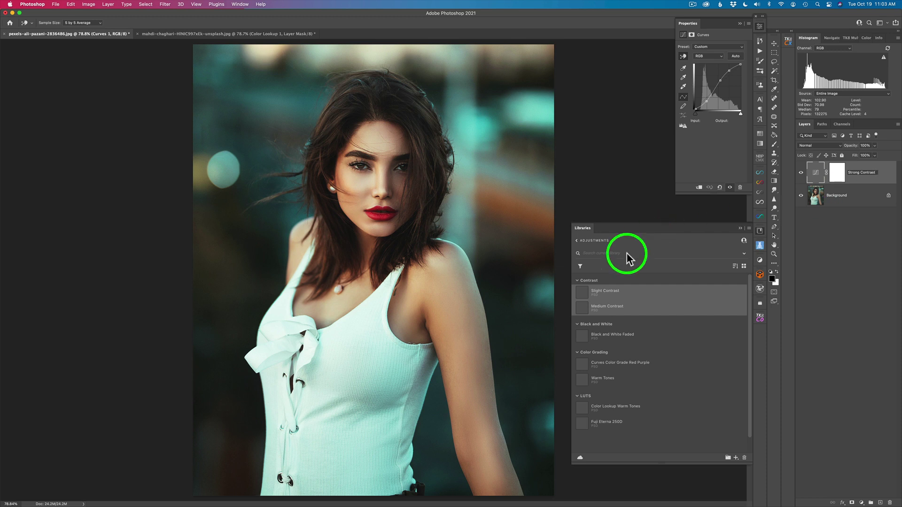
Save Strong Contrast into the Contrast group after Medium Contrast, then delete the layer from the portrait.
click(869, 237)
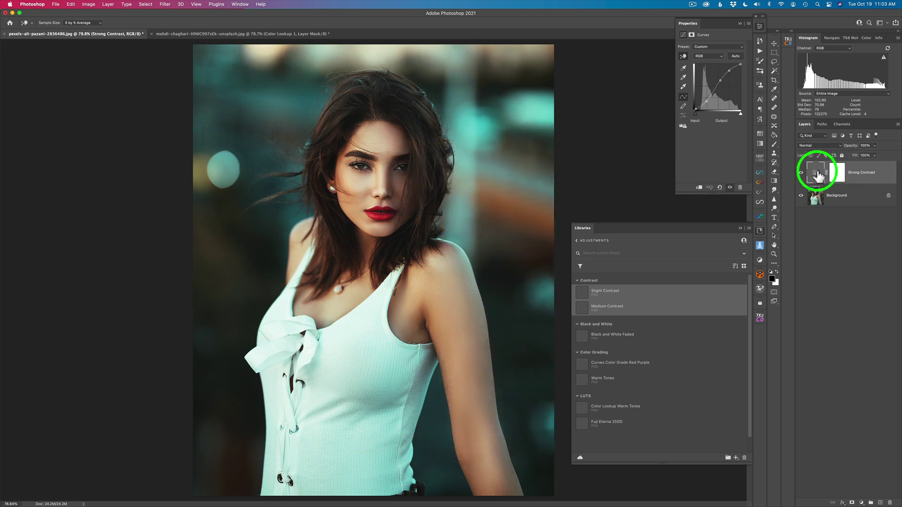
drag(818, 176, 641, 302)
drag(638, 305, 637, 315)
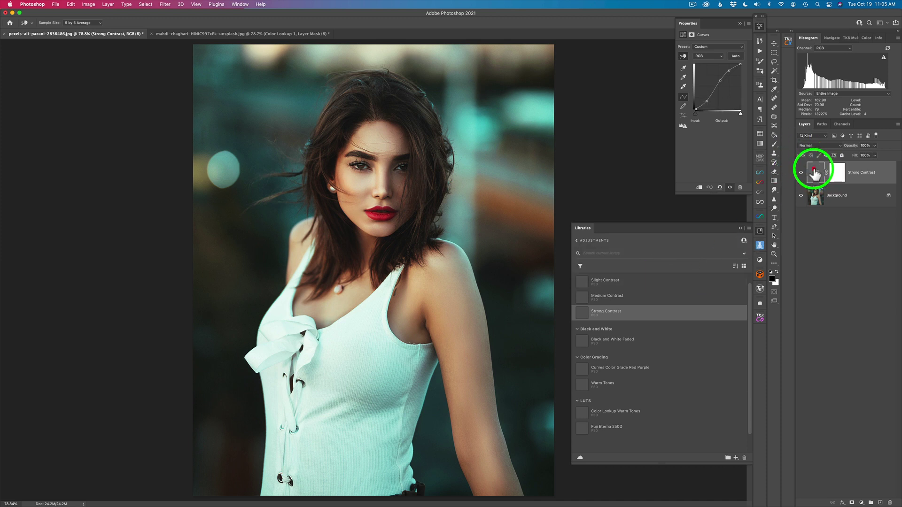
mouse_move(813, 177)
mouse_down()
mouse_move(866, 439)
mouse_move(891, 504)
mouse_up()
drag(891, 504, 889, 503)
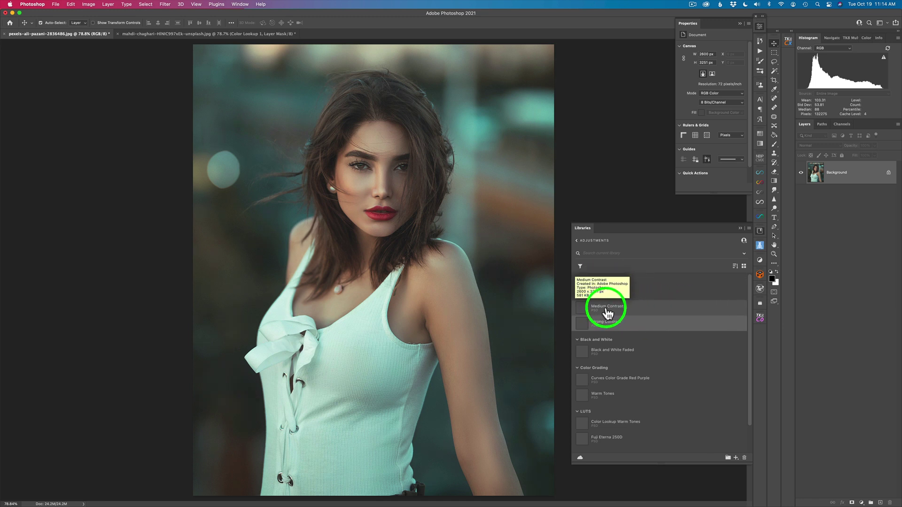
right_click(662, 305)
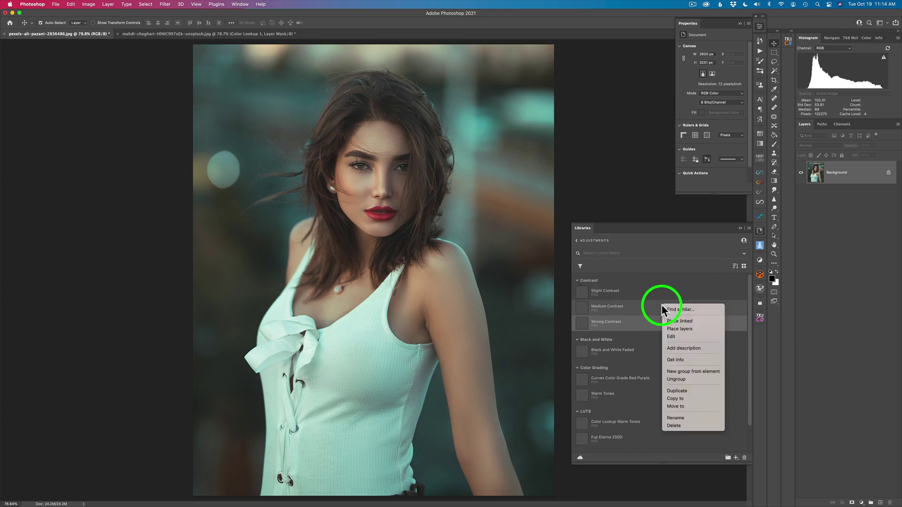
click(684, 330)
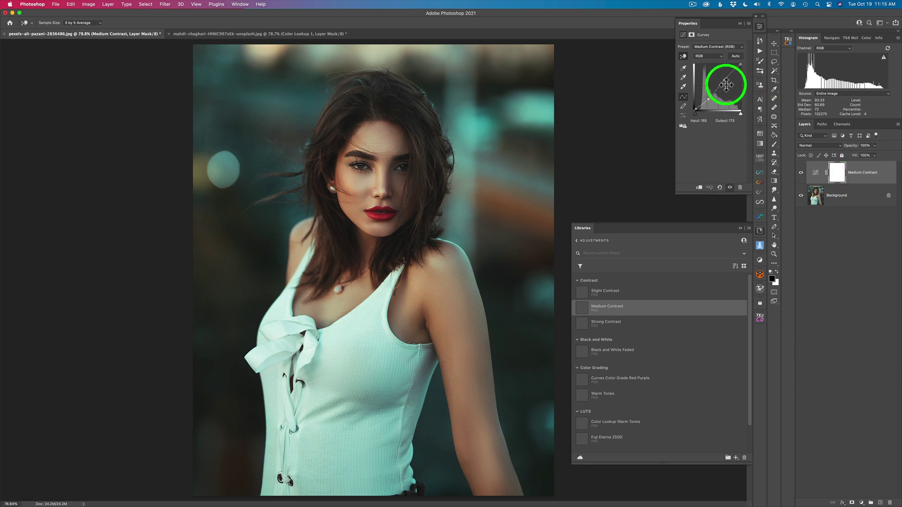
click(801, 173)
click(801, 172)
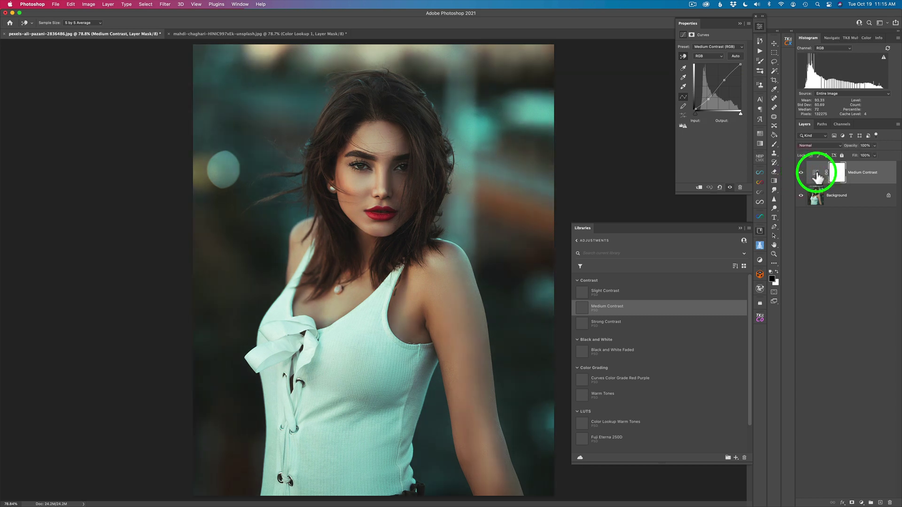
click(816, 173)
click(890, 502)
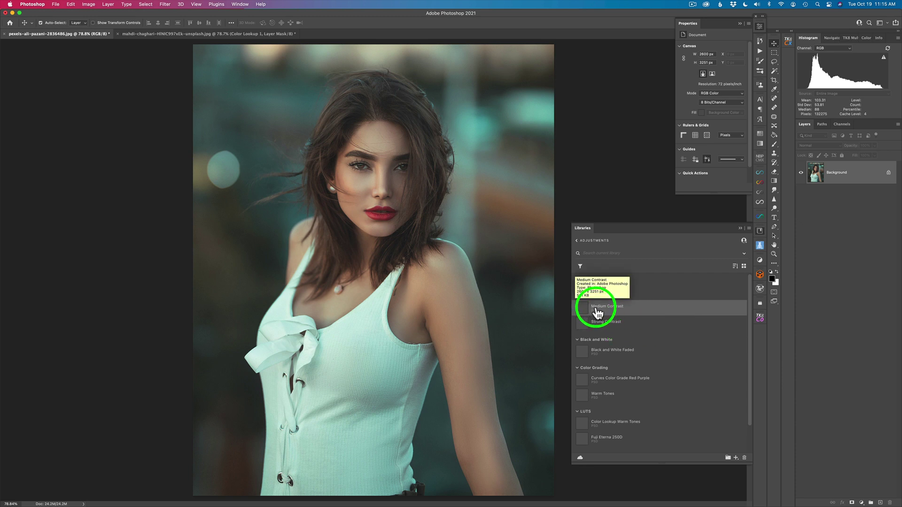
Drag Medium Contrast from the library above Background, compare it on and off, and leave it hidden.
drag(596, 306, 830, 162)
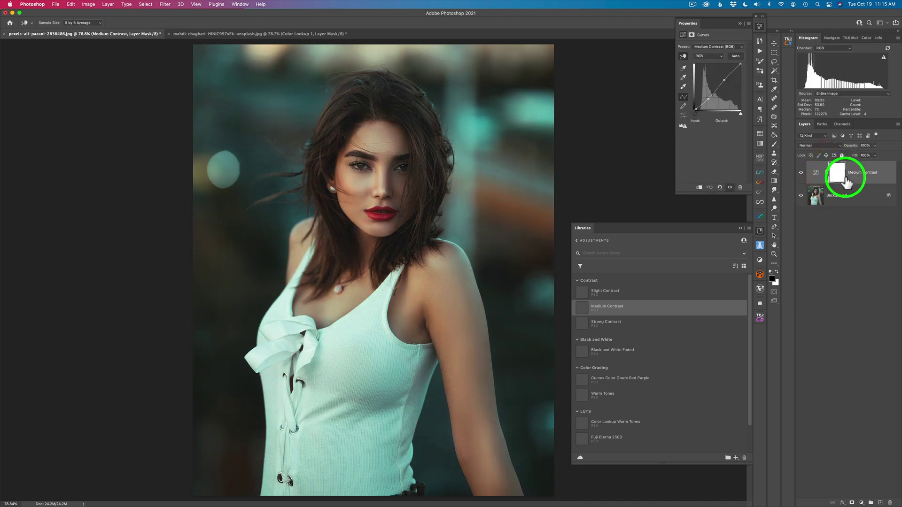
click(801, 173)
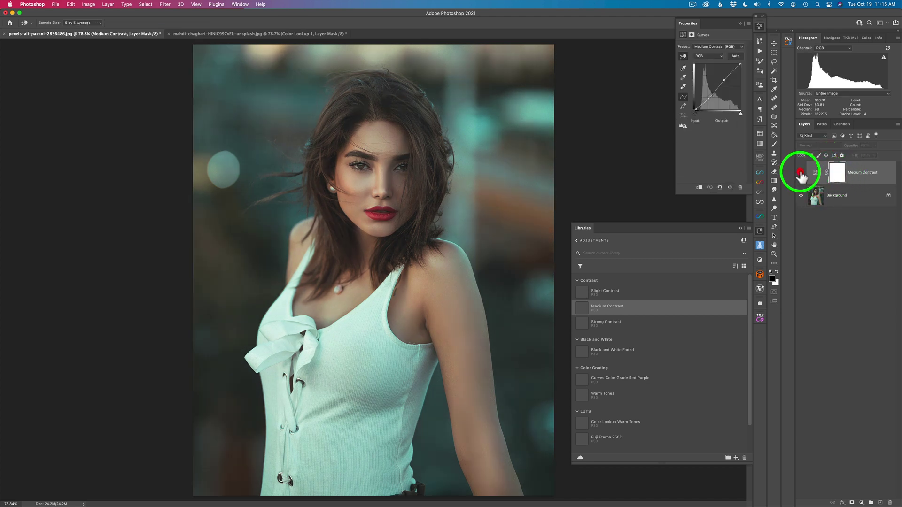
click(801, 173)
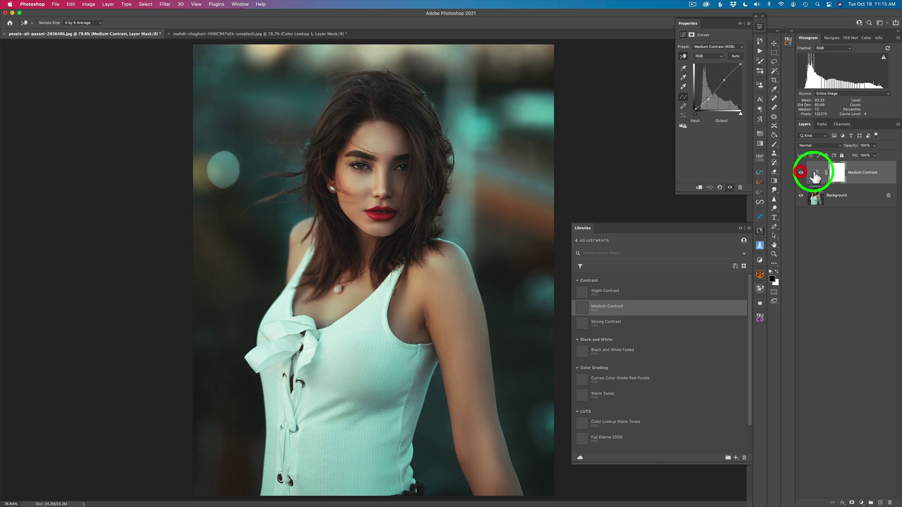
click(718, 87)
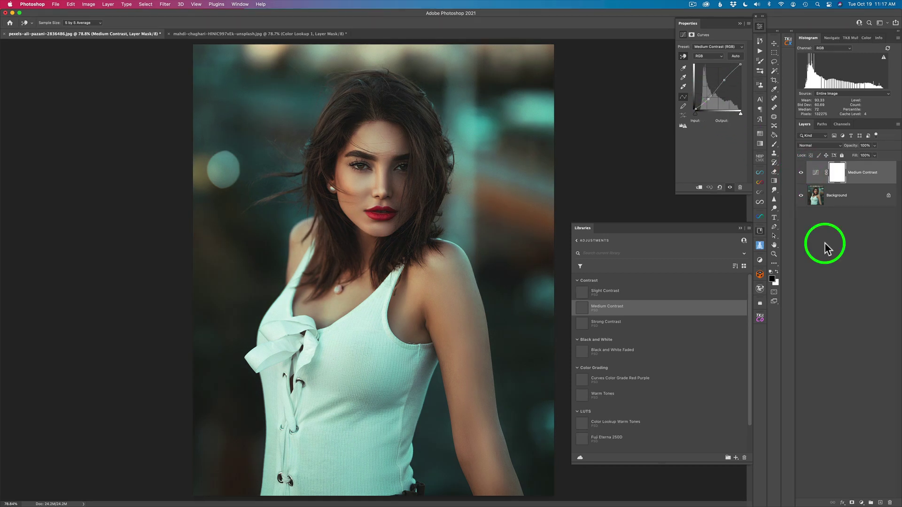
click(801, 173)
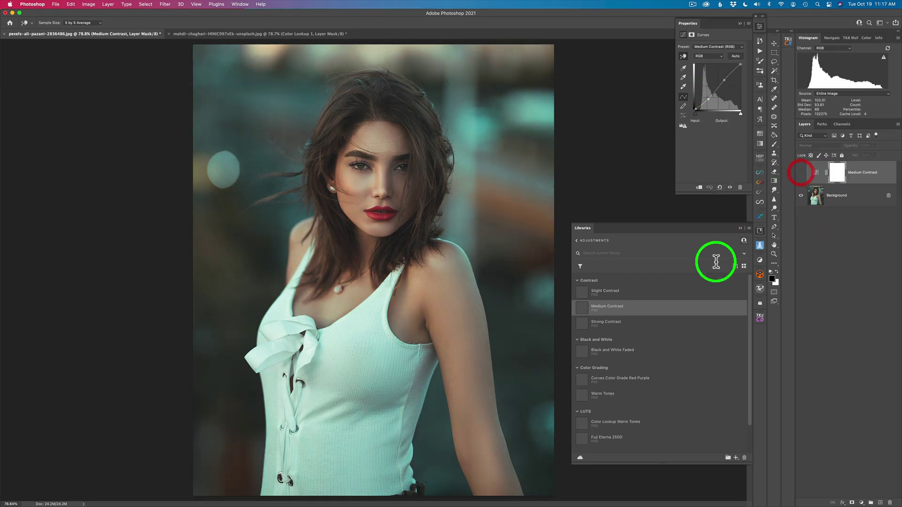
Add the Slight Contrast preset as a visible Curves layer, toggling it off and on to compare.
click(603, 297)
drag(839, 160, 839, 160)
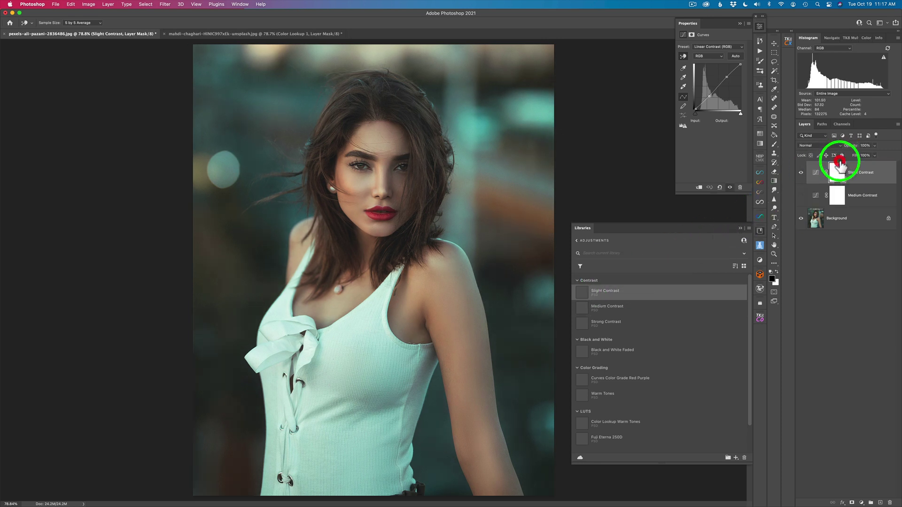
click(802, 175)
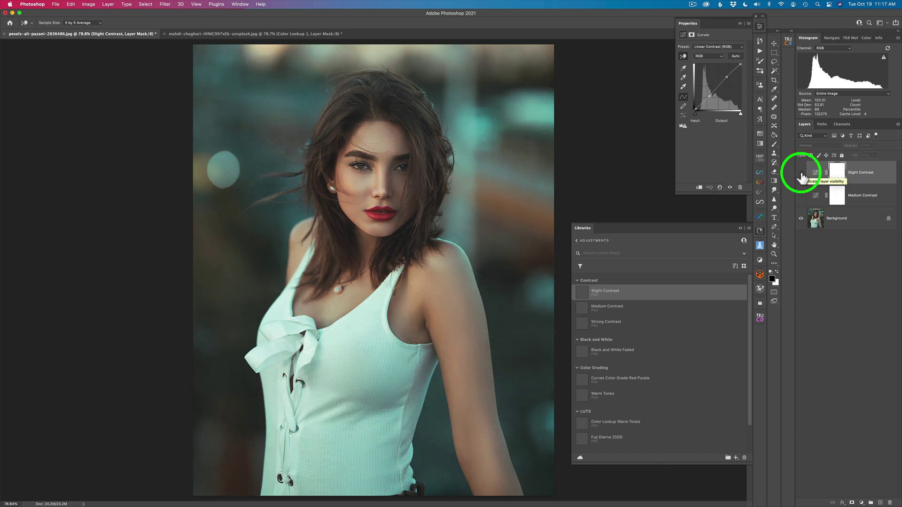
click(802, 176)
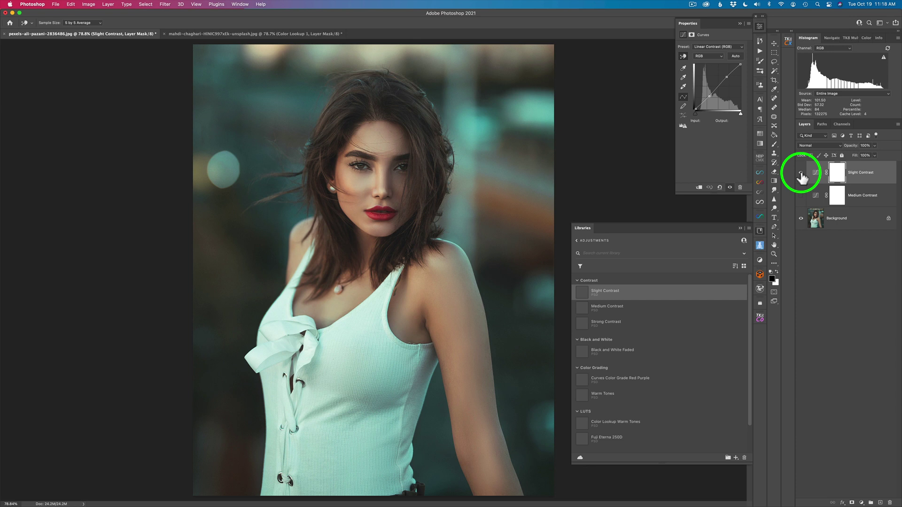
click(862, 504)
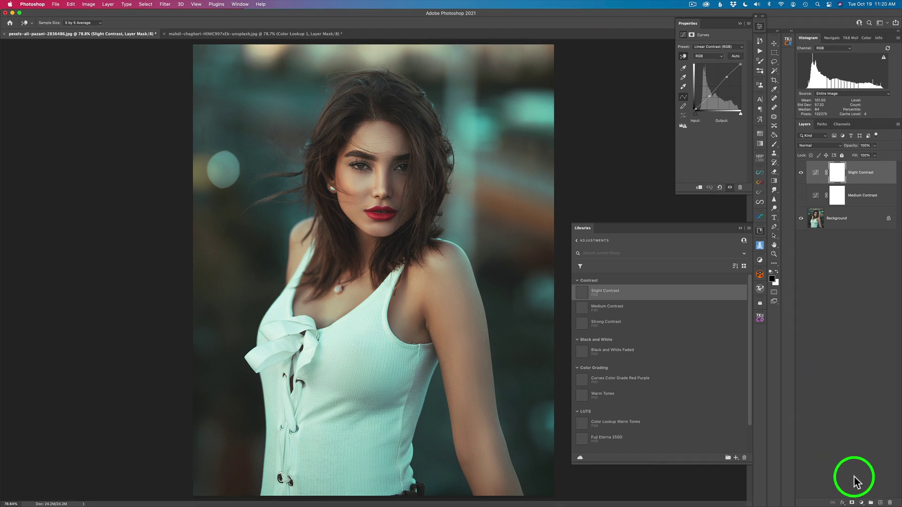
Add a Color Lookup layer using the Kodak 5205 Fuji 3510 LUT and toggle it to compare.
click(862, 503)
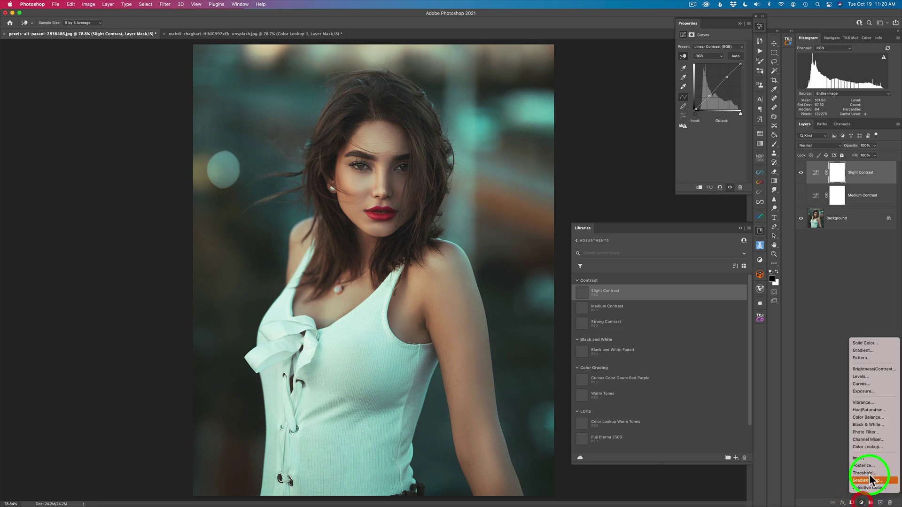
click(870, 447)
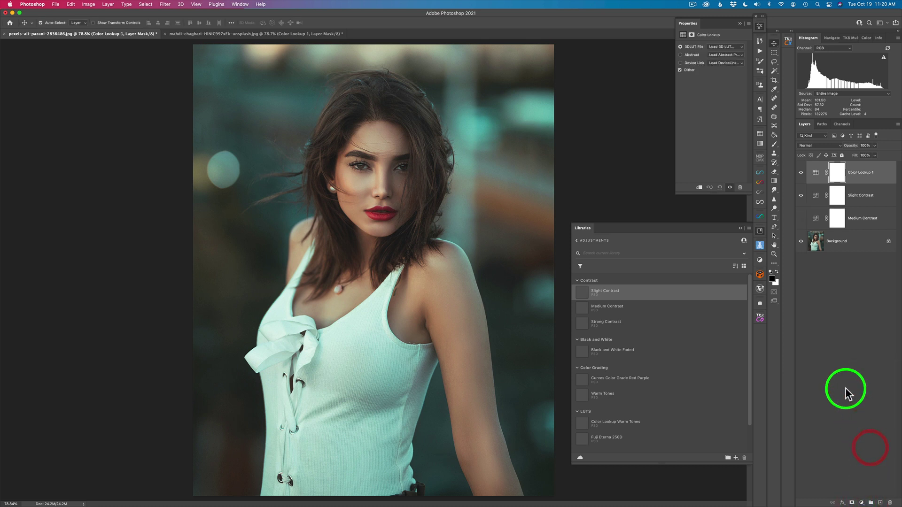
key(v)
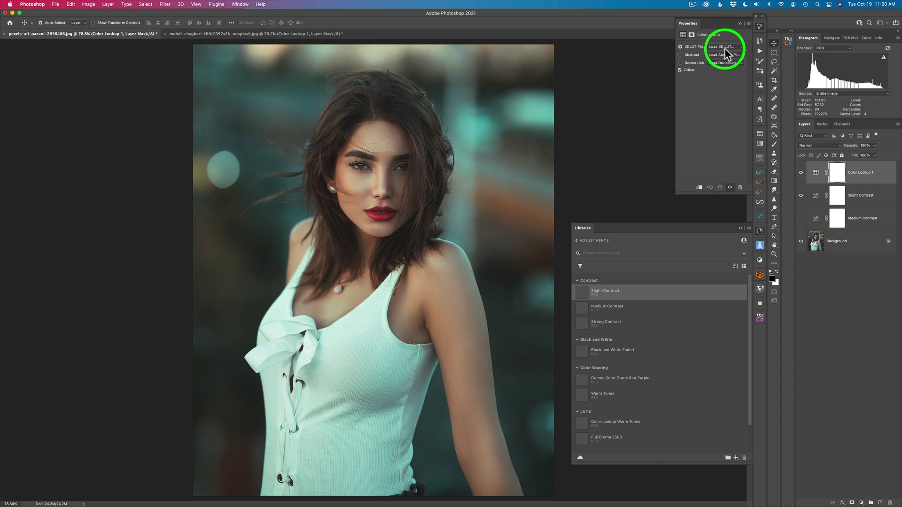
click(742, 47)
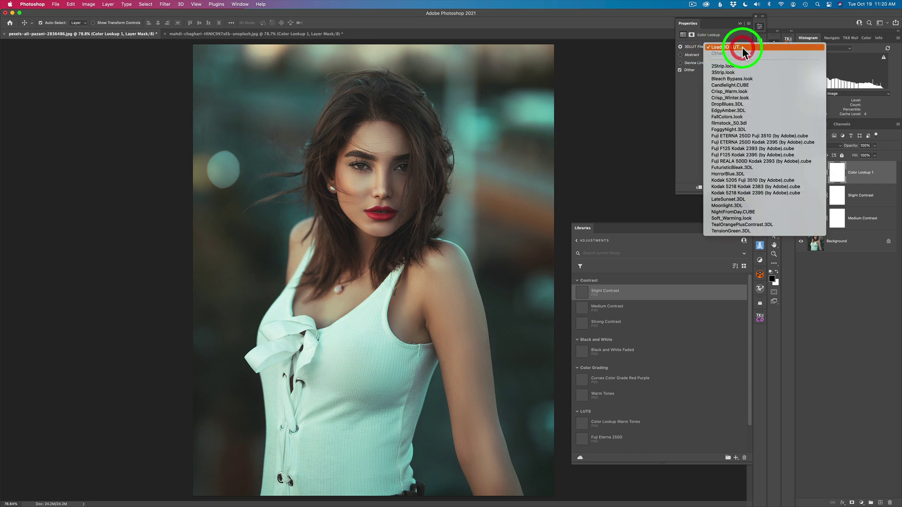
click(744, 180)
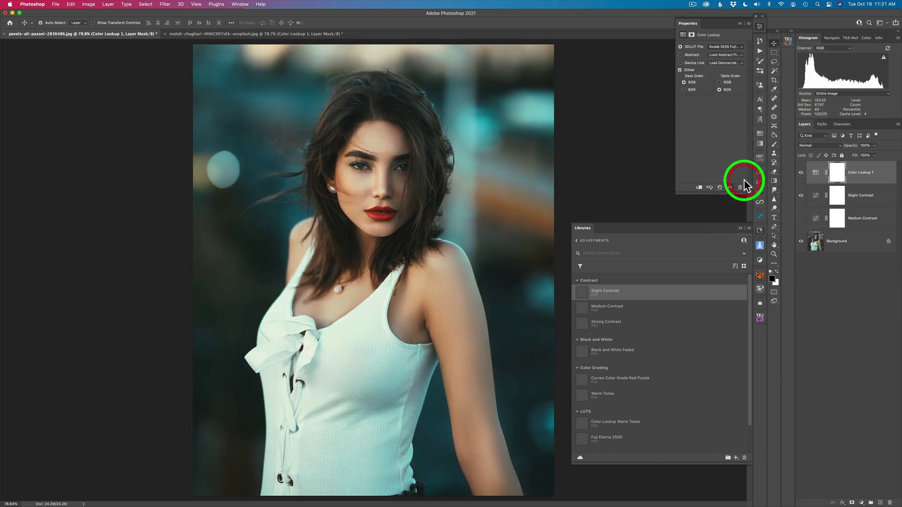
click(801, 172)
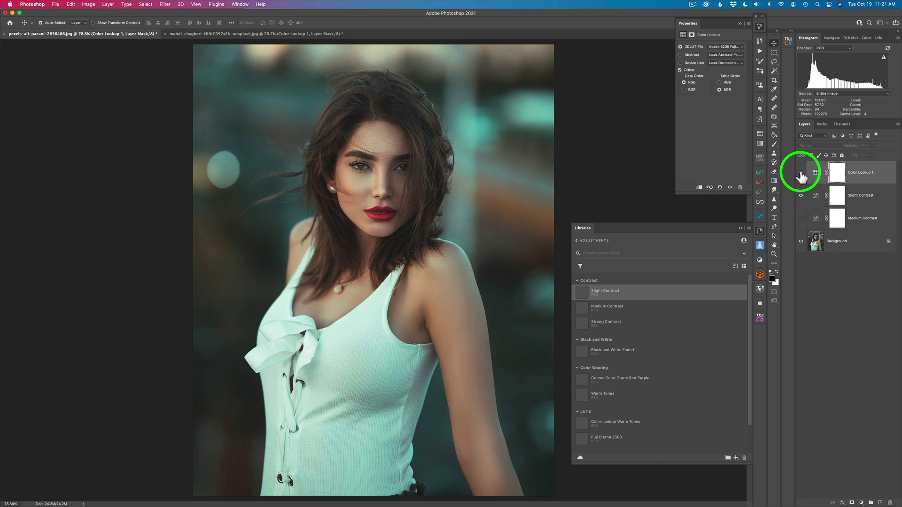
click(801, 174)
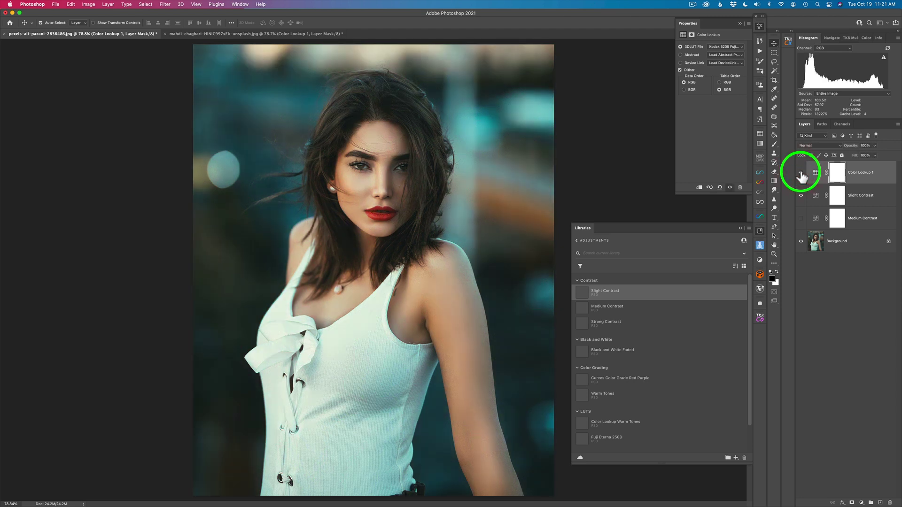
Rename the Color Lookup 1 layer to 'Kodak 5205'.
double_click(864, 173)
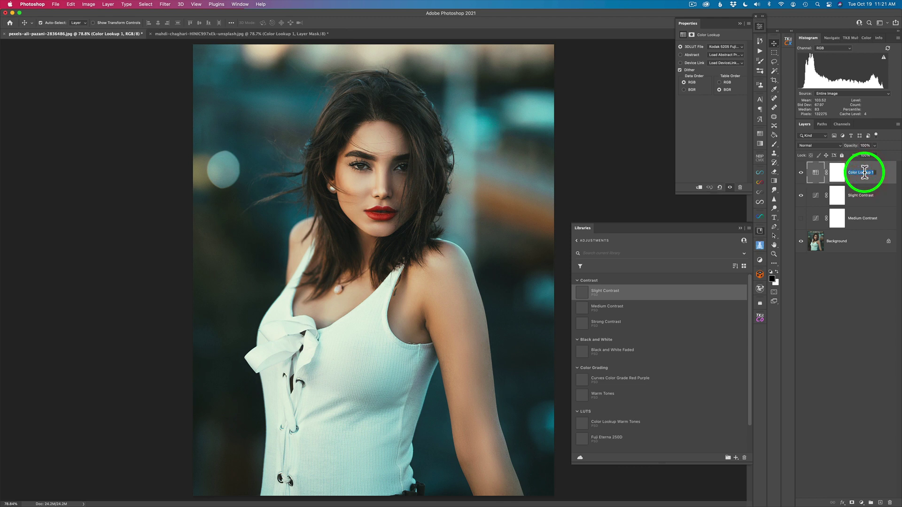
text(Kodak 5205)
click(811, 175)
Save the Kodak 5205 layer into the library's LUTS group, then delete it from the portrait.
scroll(656, 393, down, 2)
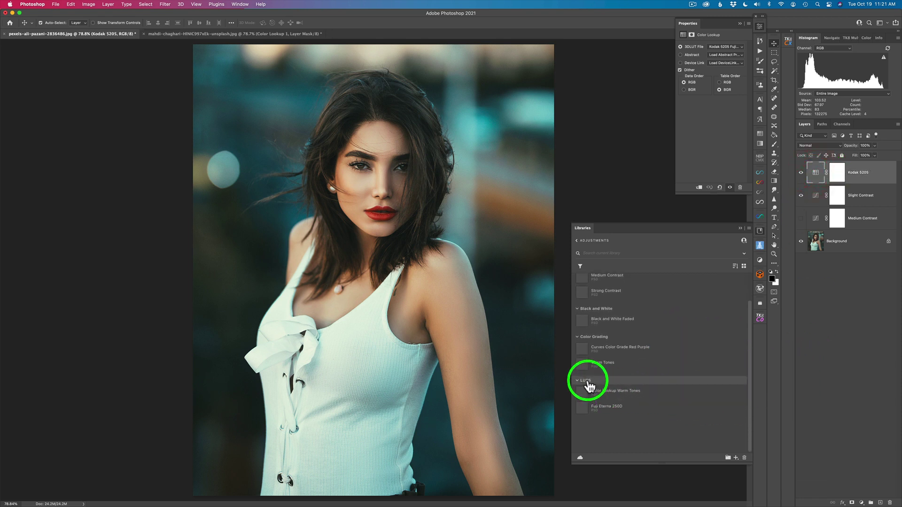
scroll(592, 373, down, 1)
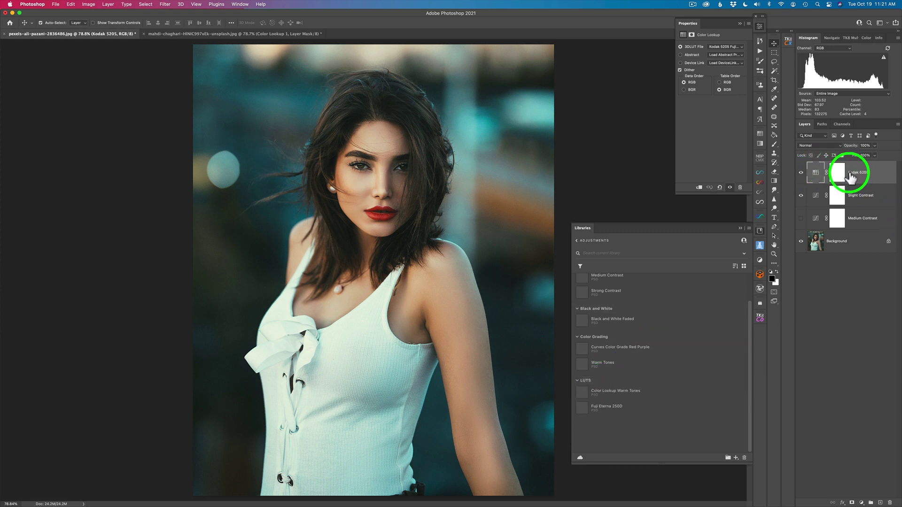
drag(816, 176, 637, 418)
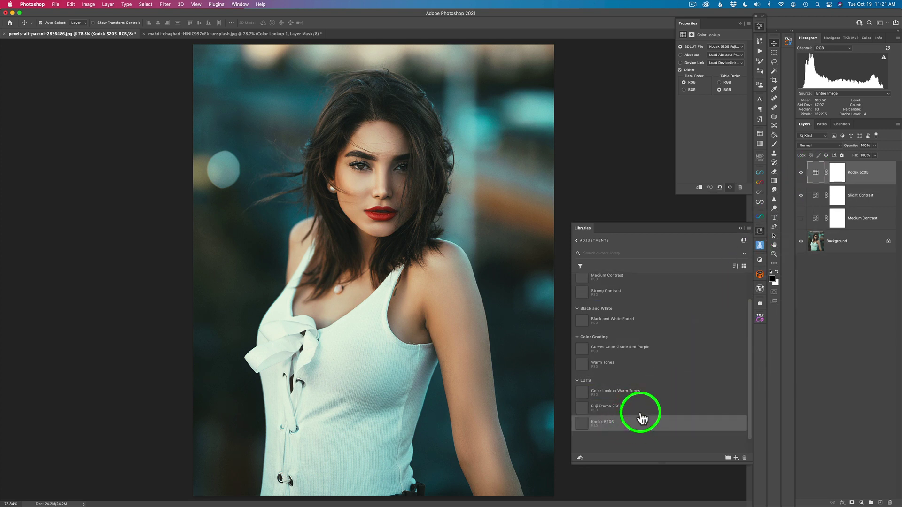
click(820, 174)
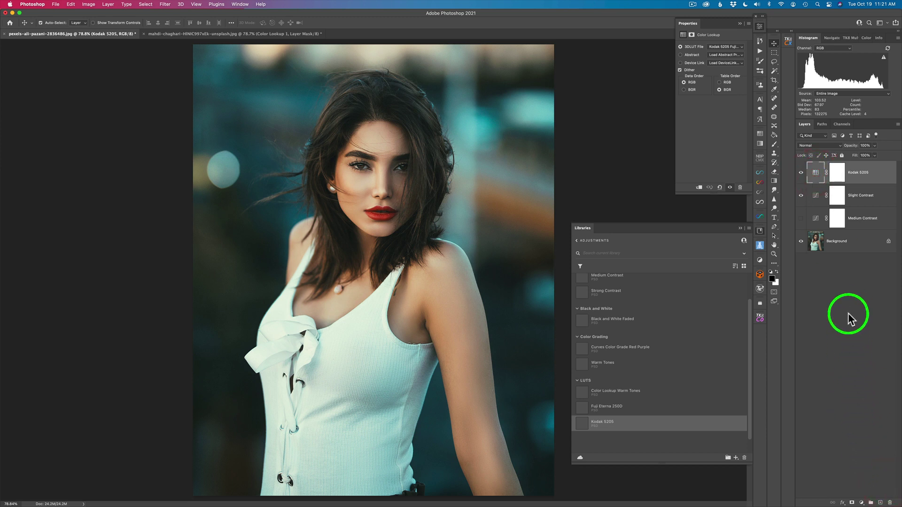
click(889, 503)
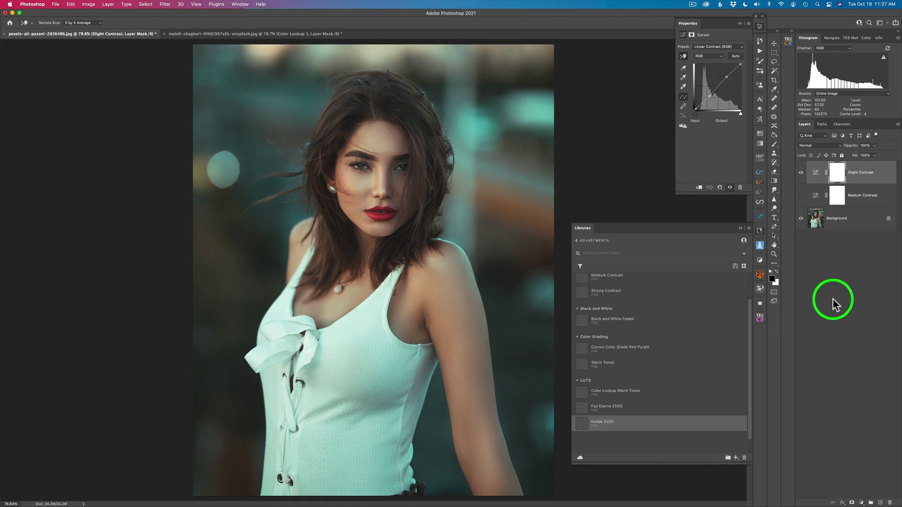
Add a test Color Lookup layer without choosing a LUT, then delete it.
click(863, 503)
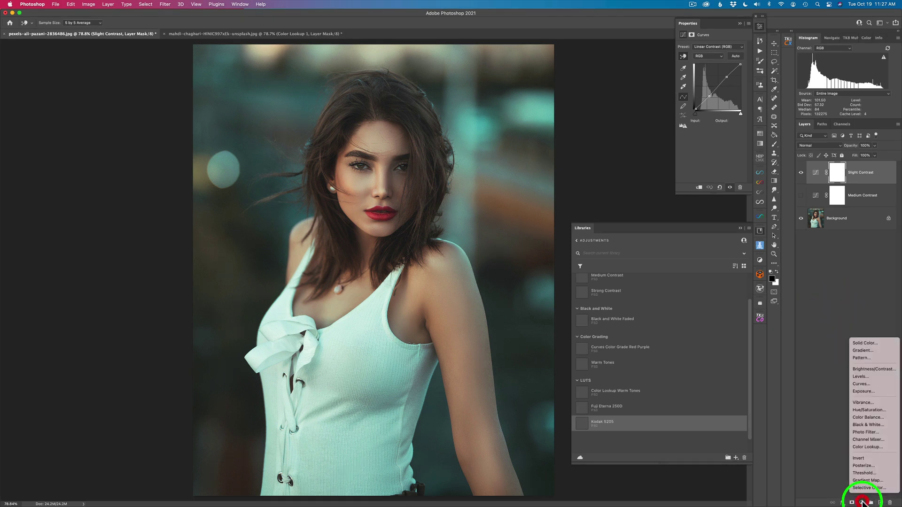
click(872, 447)
click(741, 47)
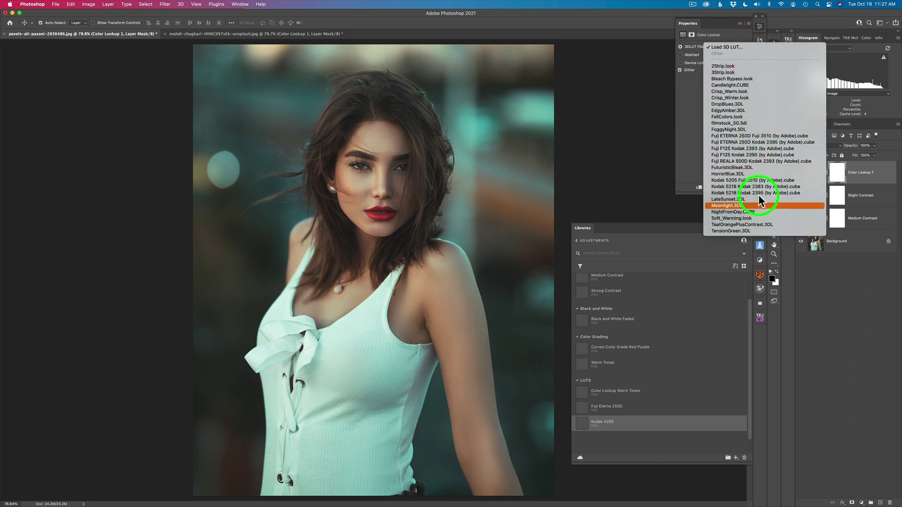
click(833, 346)
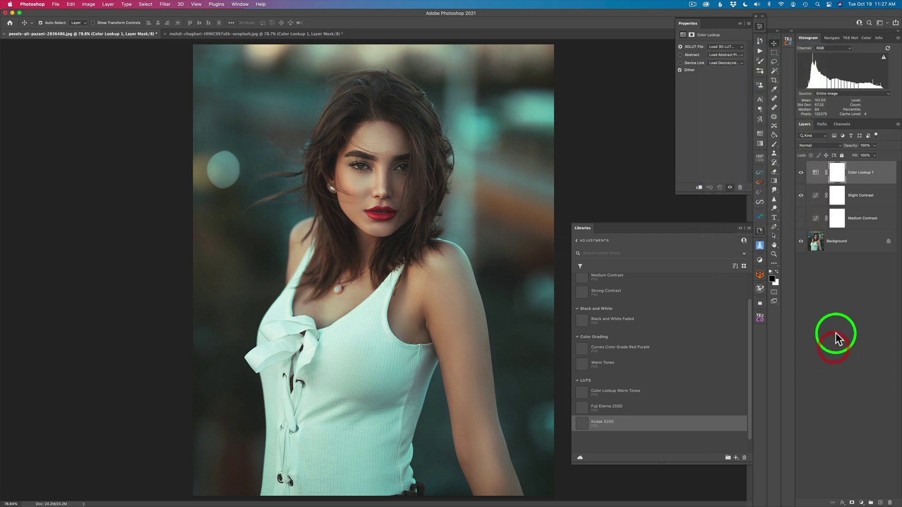
click(816, 172)
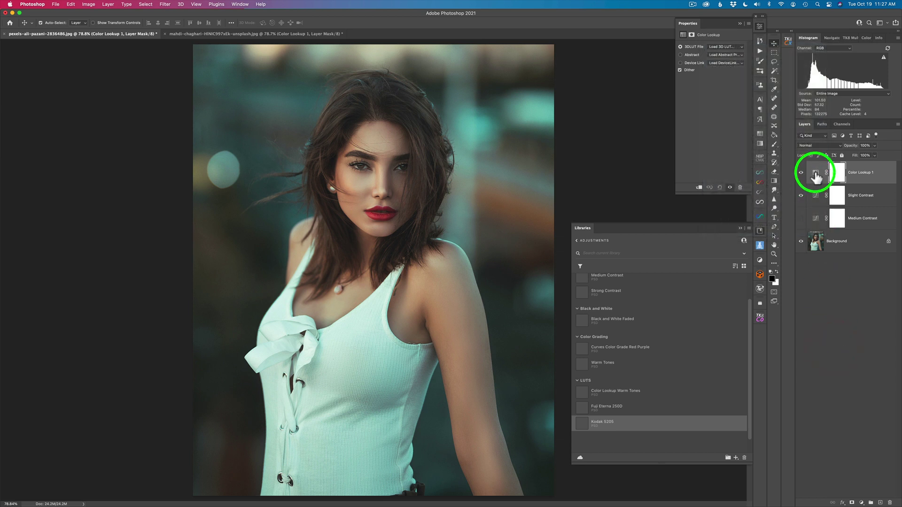
click(889, 503)
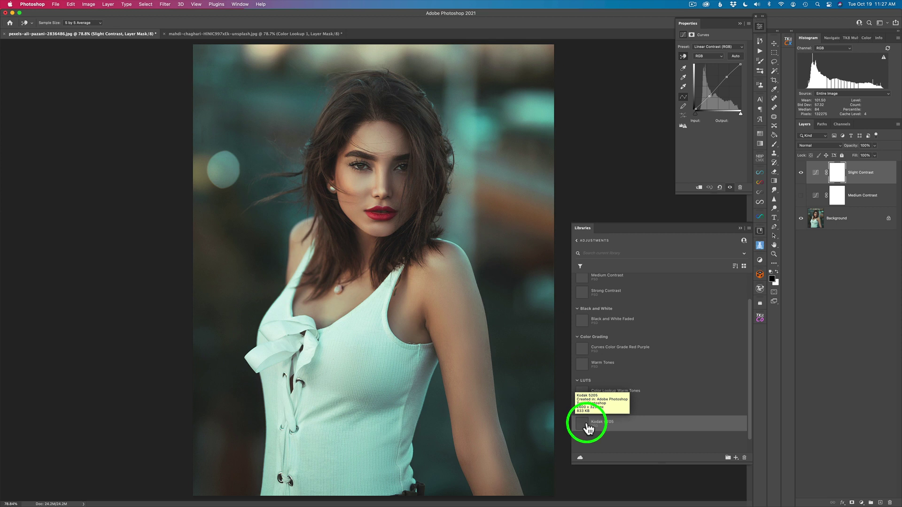
Drag the saved Kodak 5205 preset onto the Layers panel and toggle it to compare.
drag(584, 428, 844, 160)
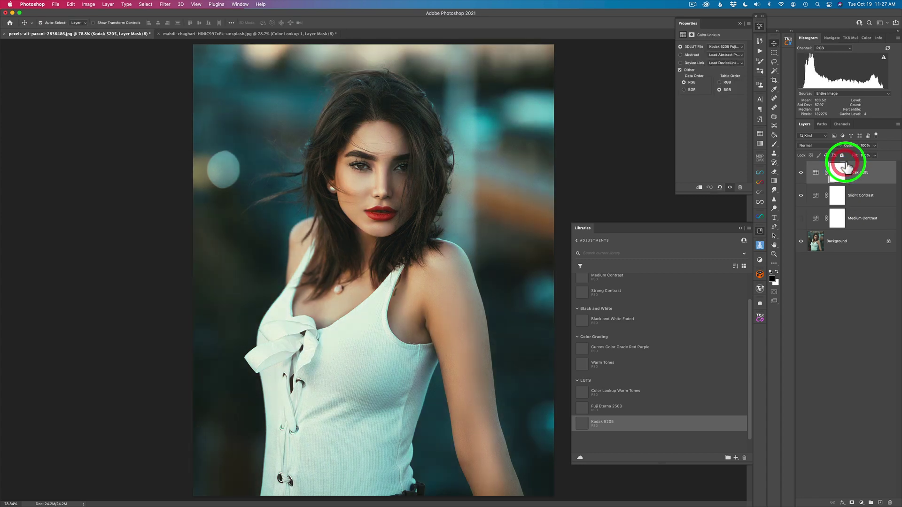
click(801, 174)
click(801, 174)
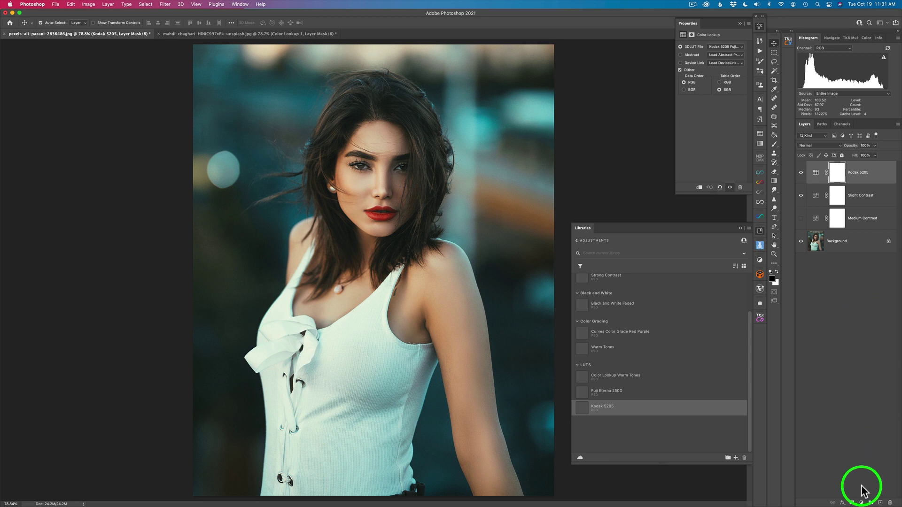
Add a Gradient Map layer with a black-to-white gradient, browsing the Basics gradient presets.
click(862, 502)
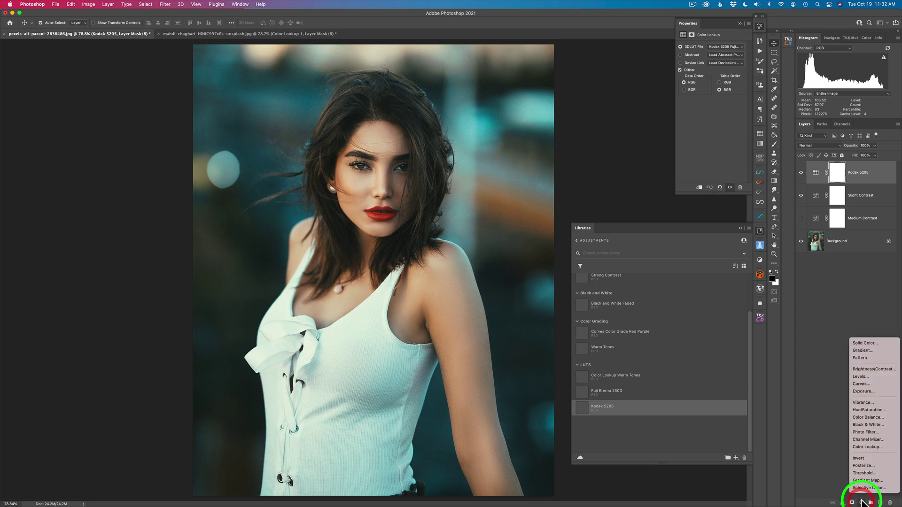
click(867, 478)
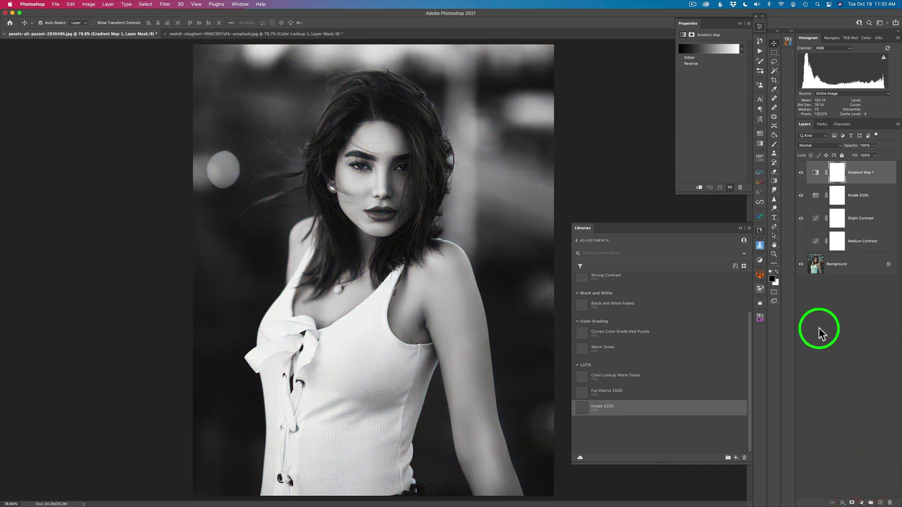
click(742, 48)
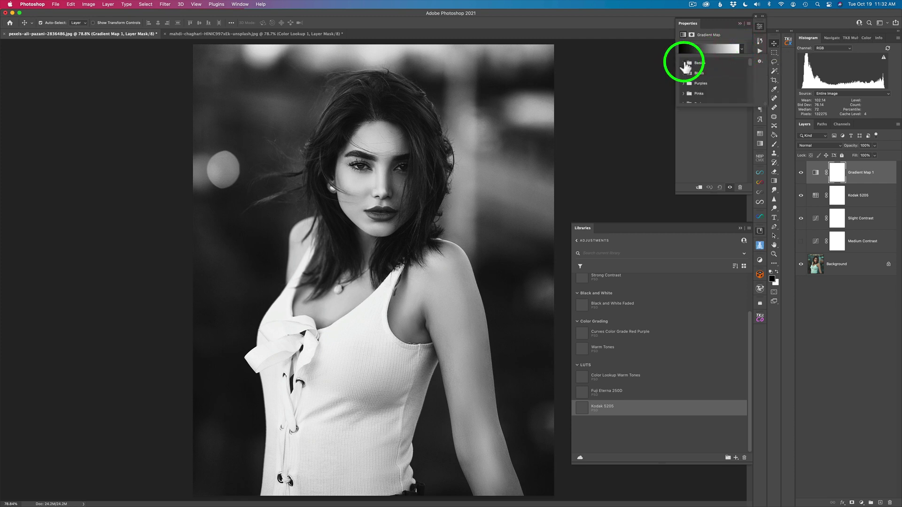
click(683, 62)
click(683, 63)
click(684, 63)
click(683, 63)
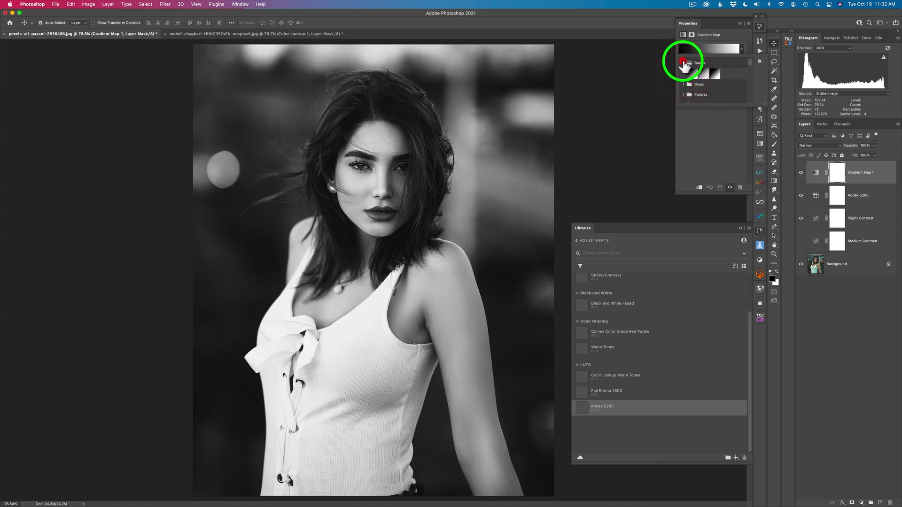
click(683, 61)
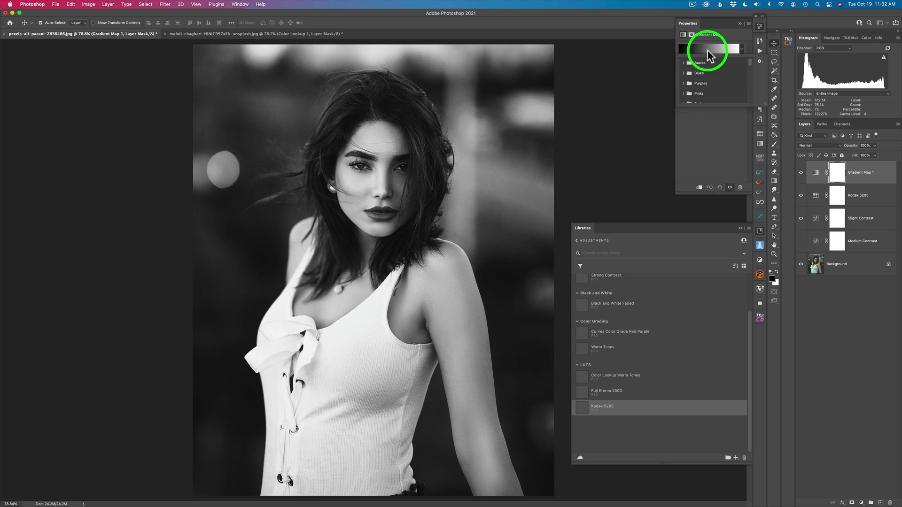
click(731, 34)
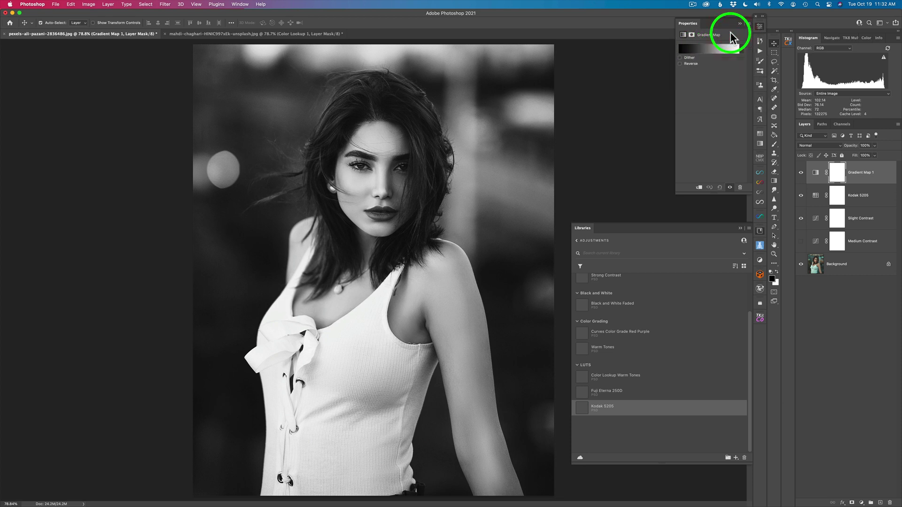
Rename the Gradient Map 1 layer to 'BW Gradient Map'.
click(861, 172)
double_click(861, 172)
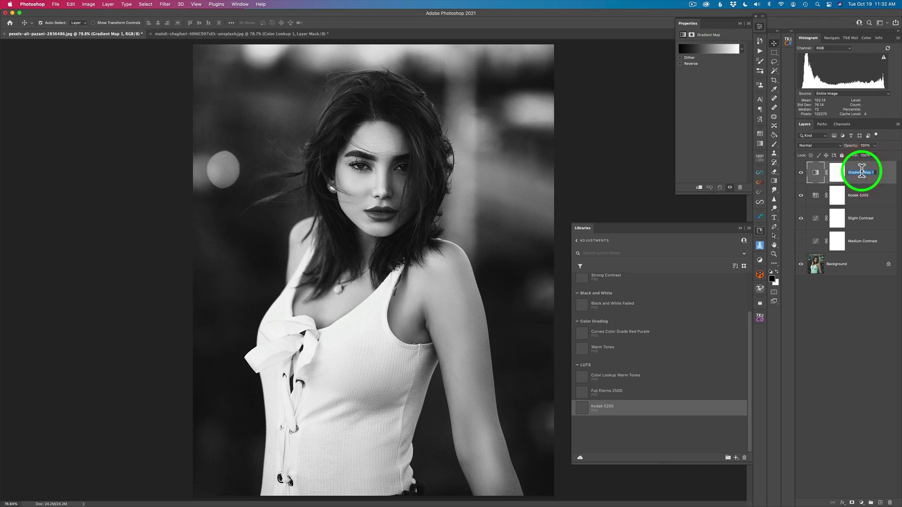
text(BW Gr)
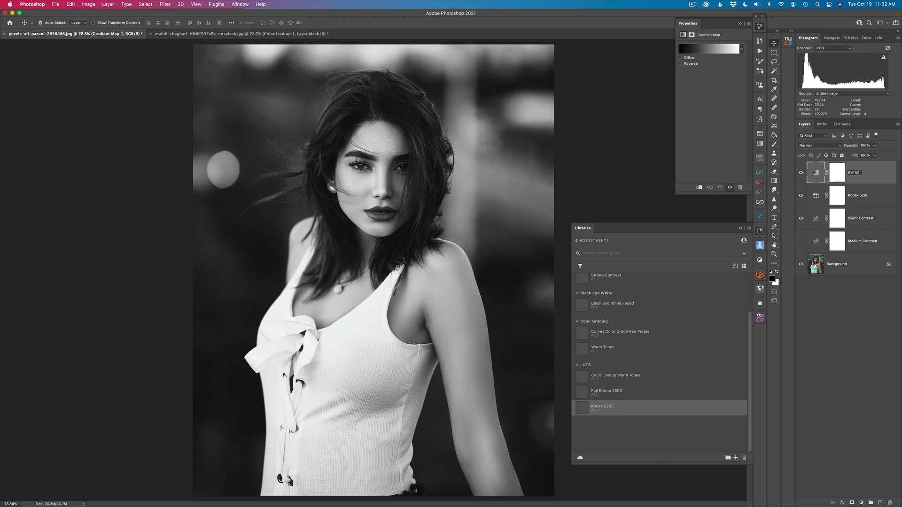
text(adient Map)
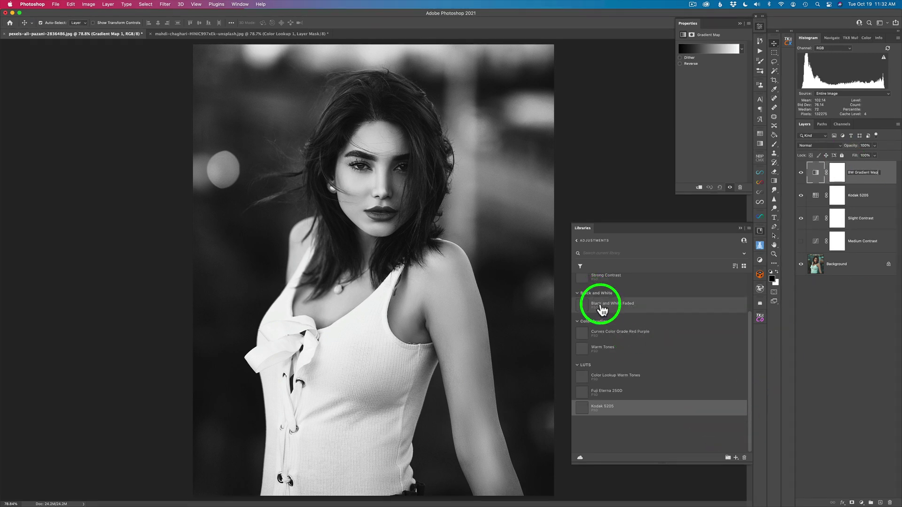
Confirm the layer name 'BW Gradient Map' and save the layer into the library's Black and White group.
click(820, 176)
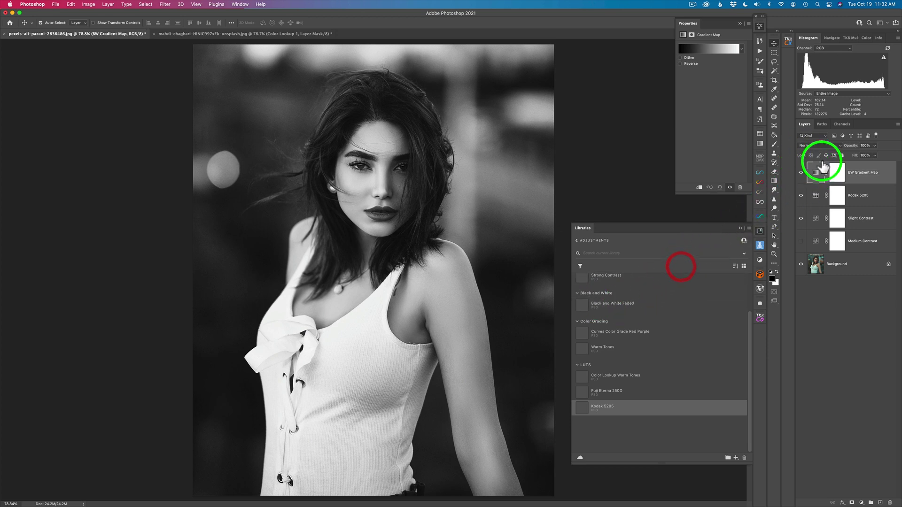
drag(814, 177, 640, 307)
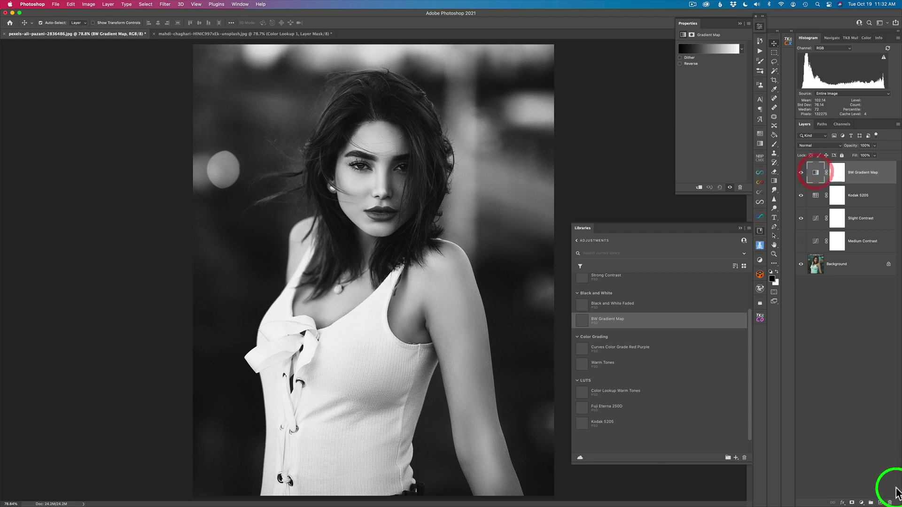
Delete the BW Gradient Map layer, place it back from the library, then hide it.
click(889, 503)
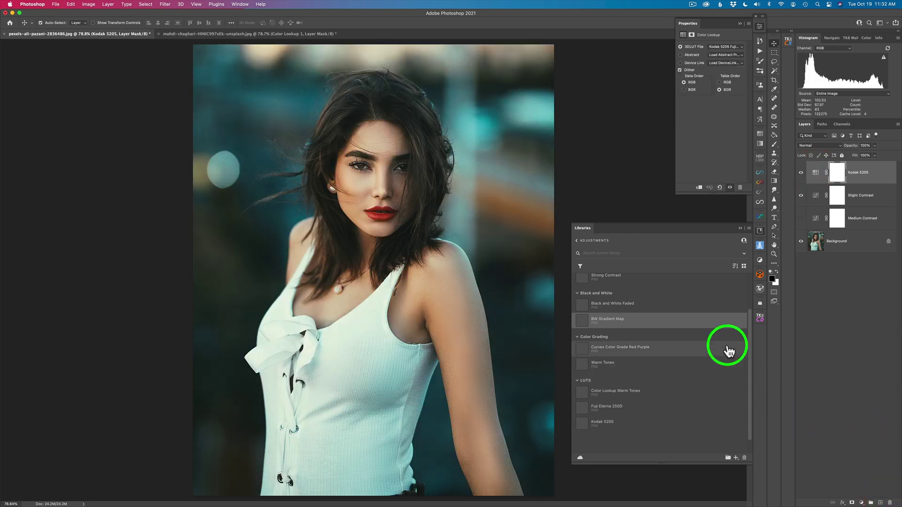
mouse_move(584, 327)
mouse_down()
mouse_move(847, 159)
mouse_move(845, 170)
mouse_move(630, 336)
mouse_move(584, 316)
mouse_move(583, 326)
mouse_up()
right_click(583, 326)
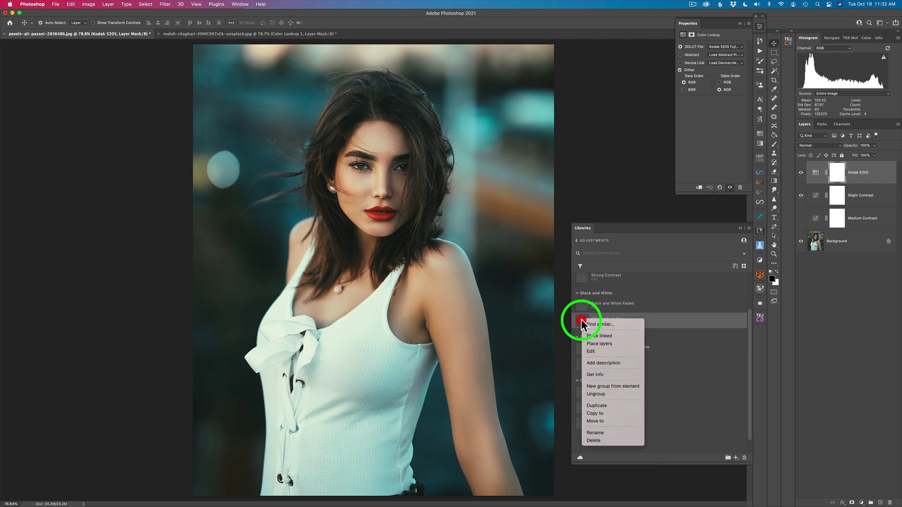
click(600, 343)
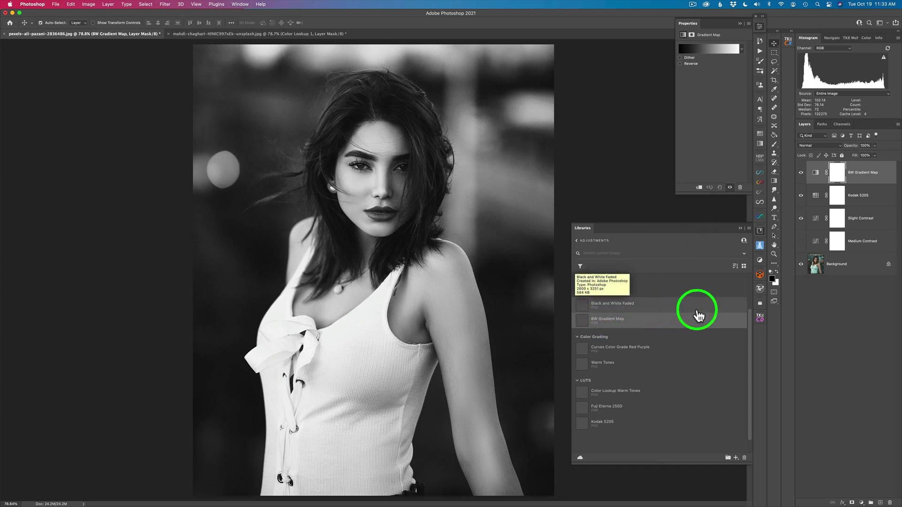
click(802, 173)
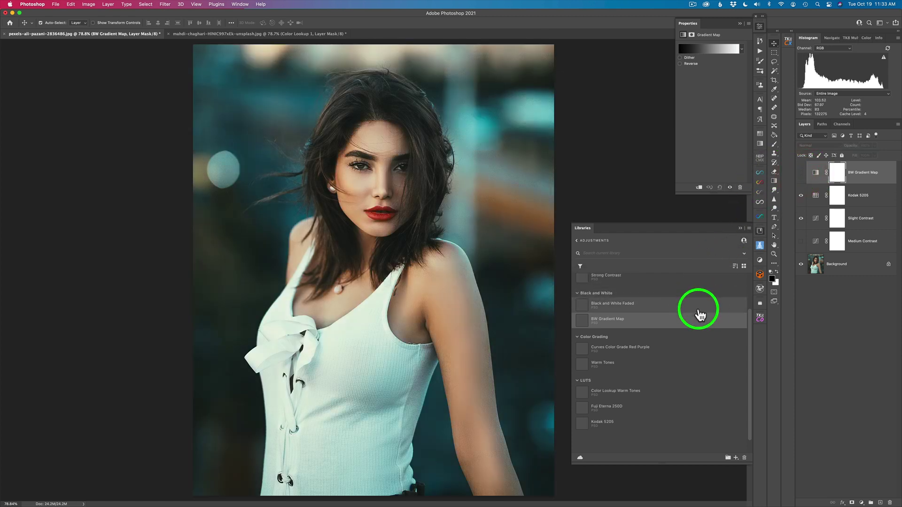
Place the Black and White Faded preset's layers into the portrait and toggle the group to compare.
right_click(590, 303)
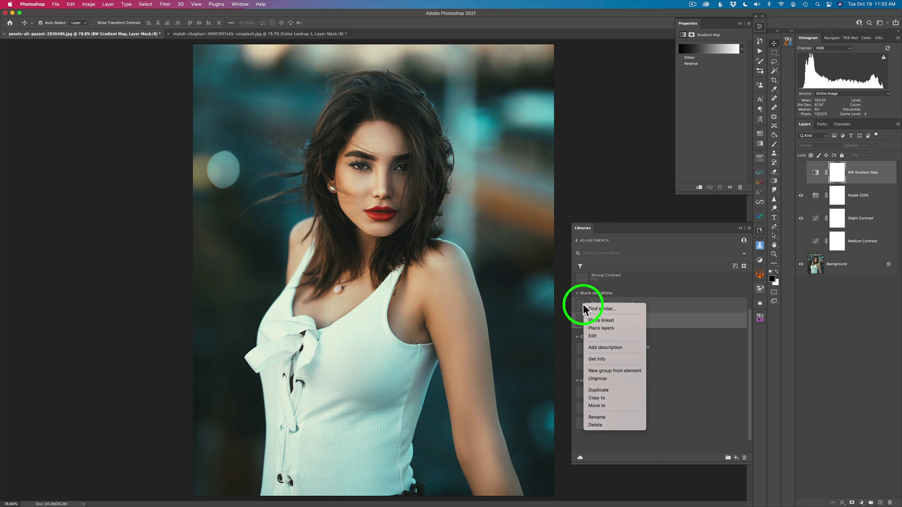
click(604, 328)
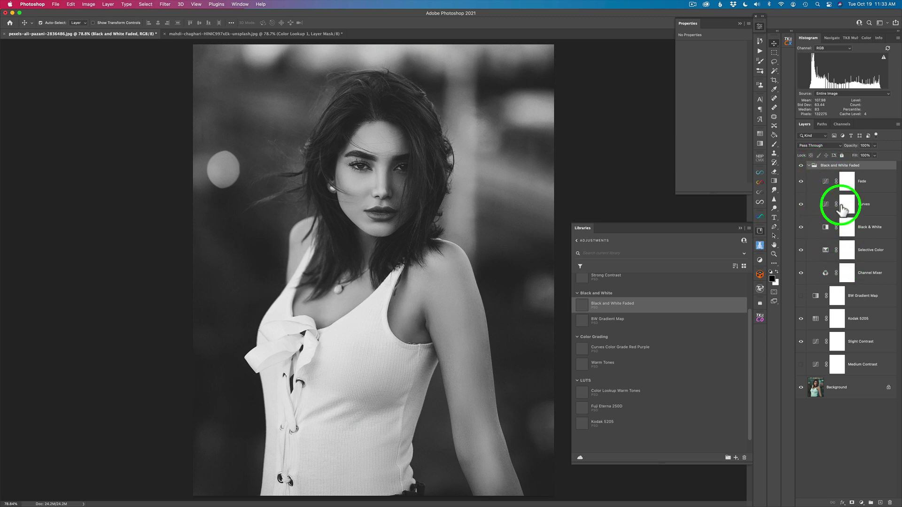
click(801, 166)
click(802, 167)
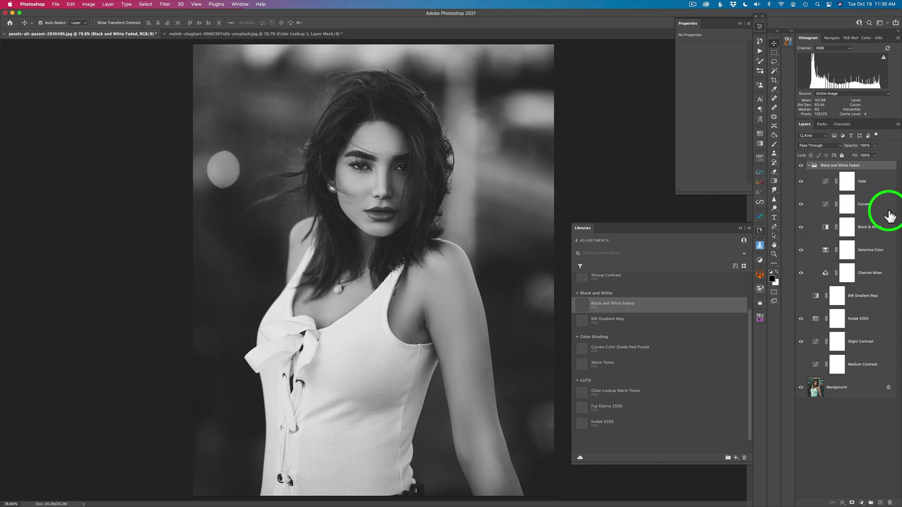
Darken the Reds and adjust the Yellows in the Black & White conversion.
click(825, 227)
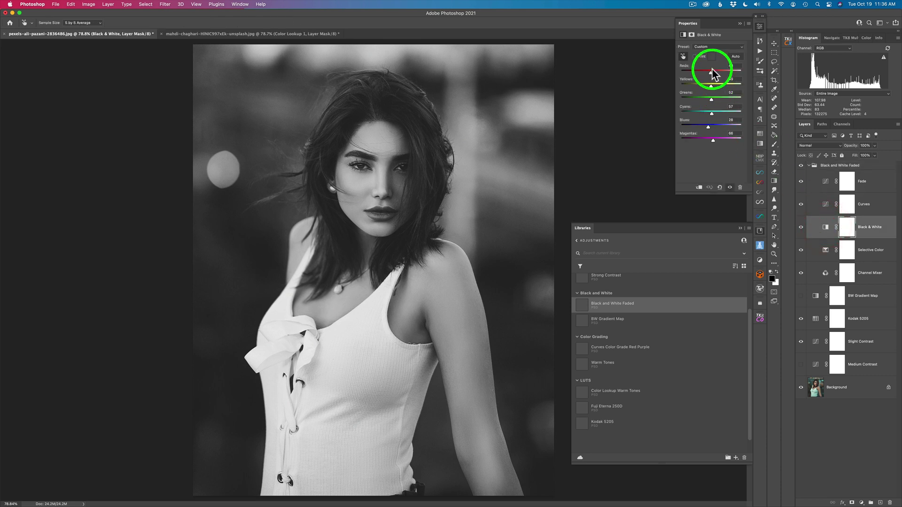
mouse_move(709, 70)
mouse_down()
mouse_move(700, 71)
mouse_move(714, 85)
mouse_up()
drag(825, 238, 664, 314)
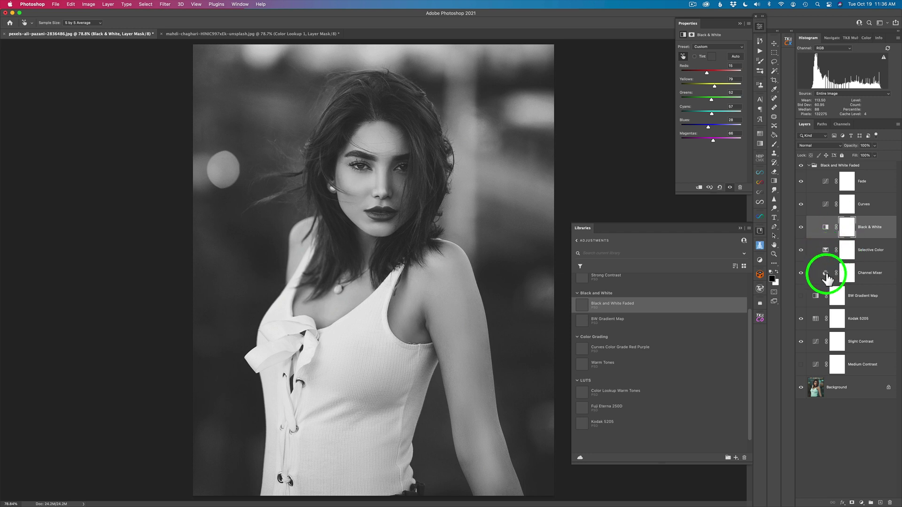
Reshape the Curves layer by lowering the shadows slightly and lifting the highlights.
click(826, 204)
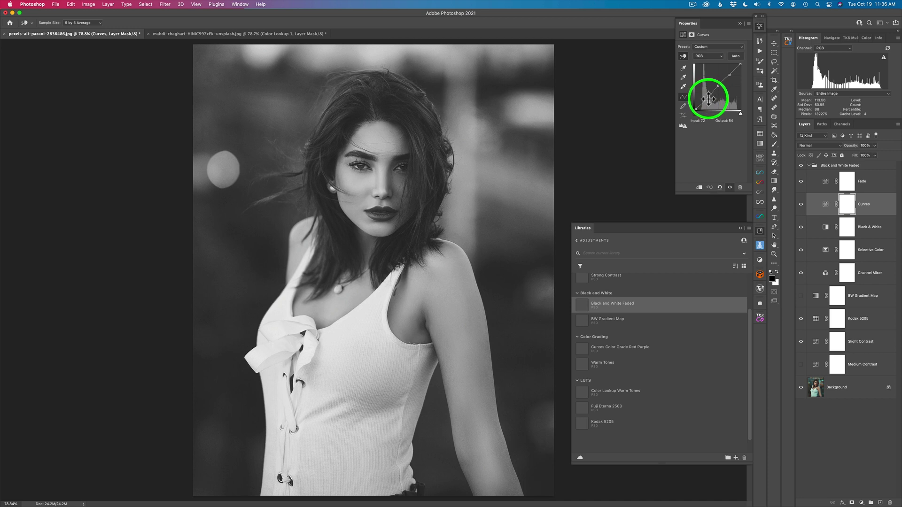
drag(706, 99, 708, 101)
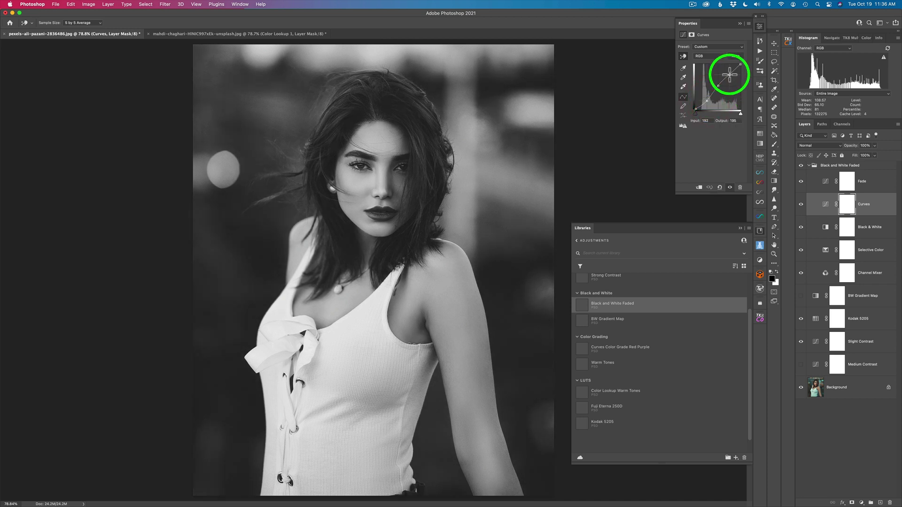
drag(728, 75, 728, 71)
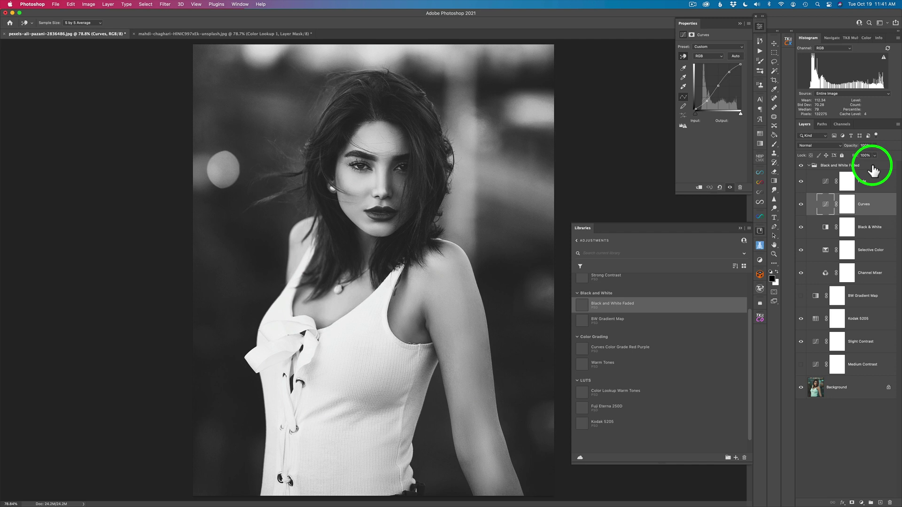
Delete the Black and White Faded group, leaving only the Background layer.
click(873, 169)
key(v)
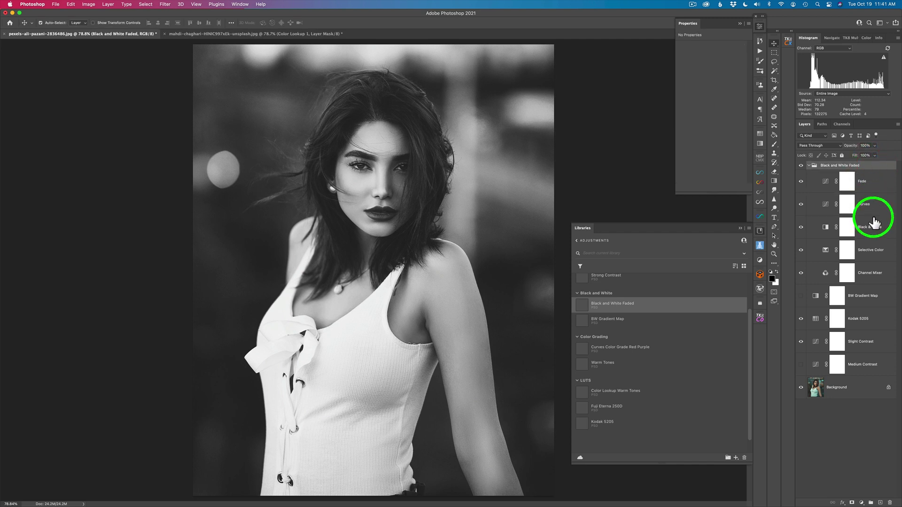
click(875, 369)
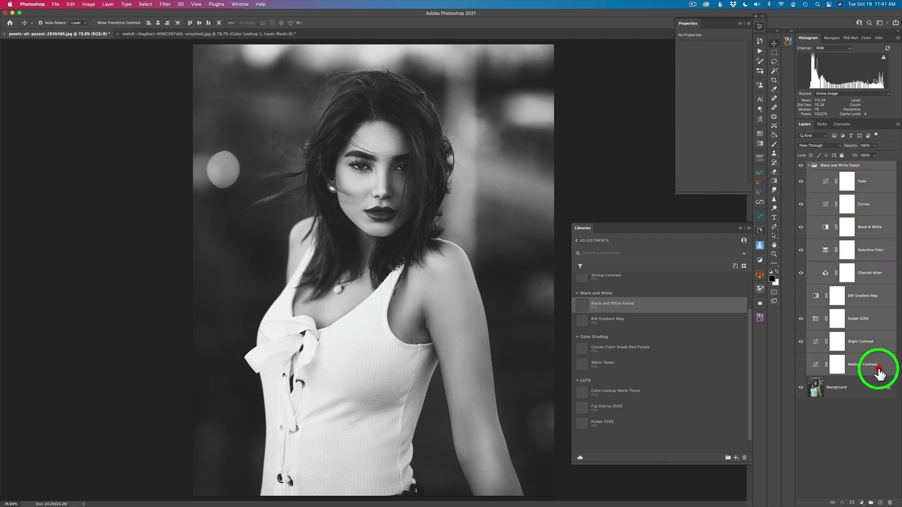
drag(873, 205, 889, 502)
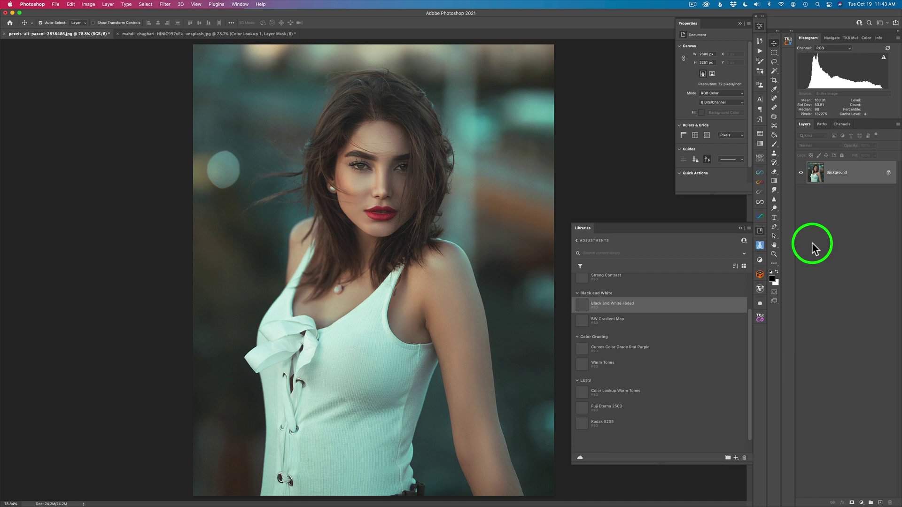
Create a teal Infinite Color grade as a group of five adjustment layers.
click(761, 183)
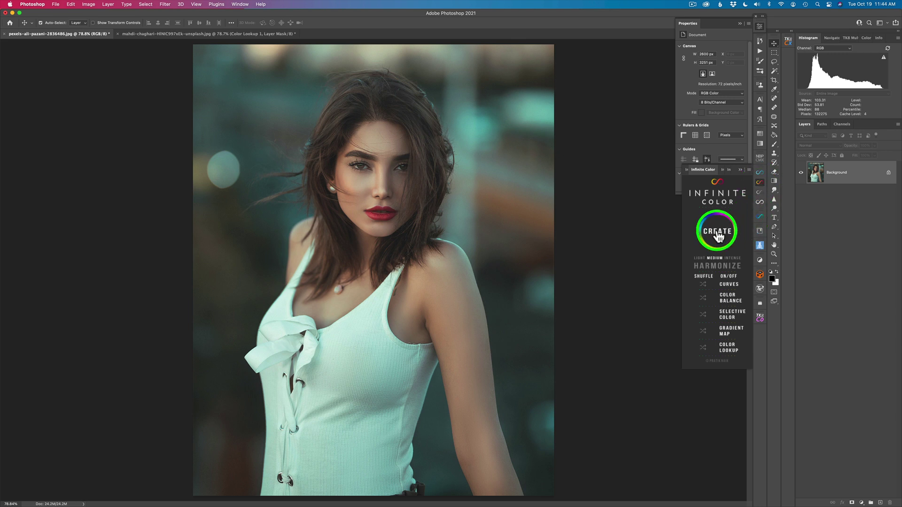
click(718, 237)
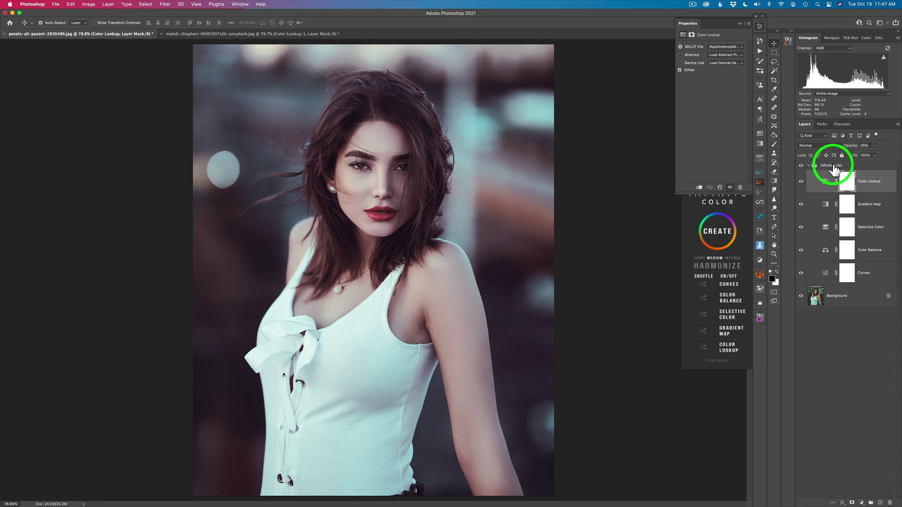
Rename the Infinite Color group to 'Warm Cool IC' and show the Adjustments library again.
double_click(833, 166)
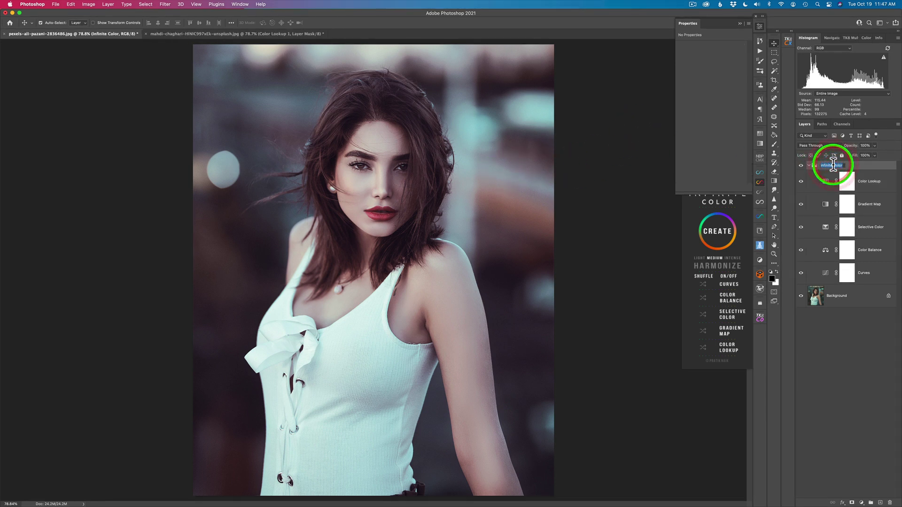
text(Warm Cool IC)
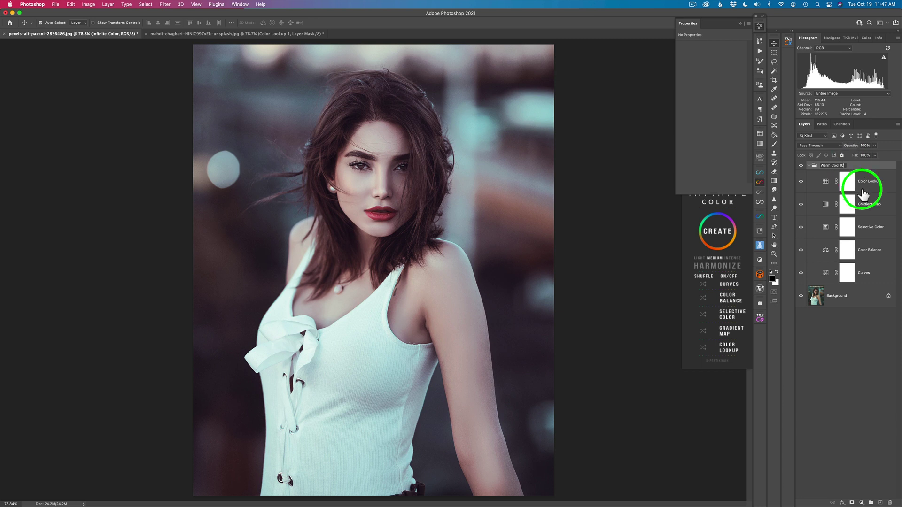
click(854, 359)
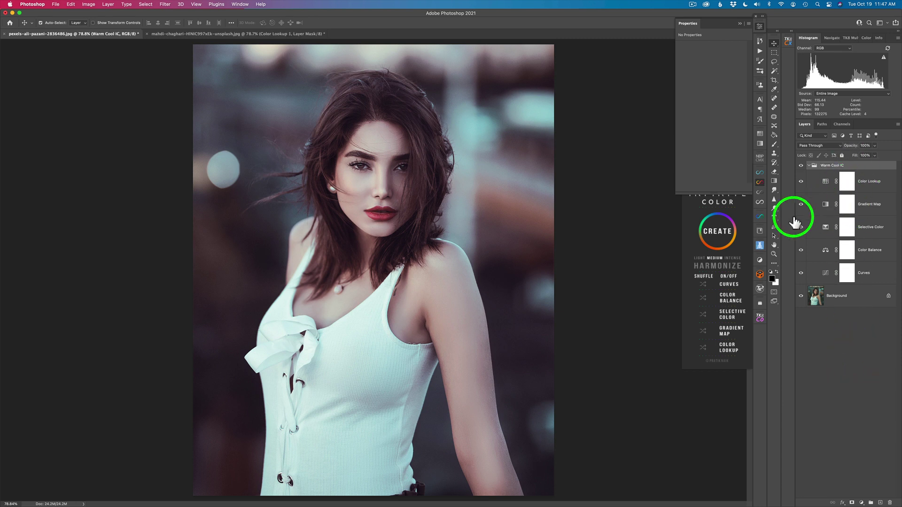
click(759, 230)
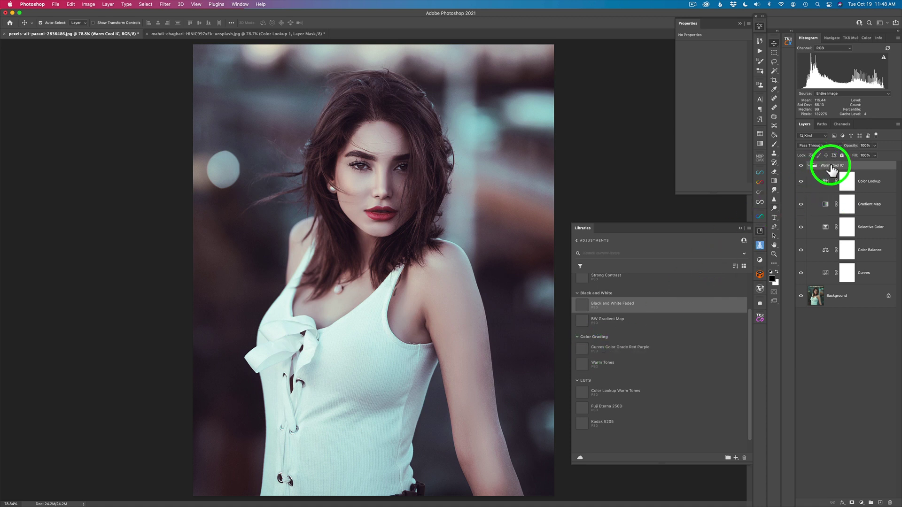
Save the Warm Cool IC group under Color Grading, then delete the group and its layers.
drag(831, 169, 642, 369)
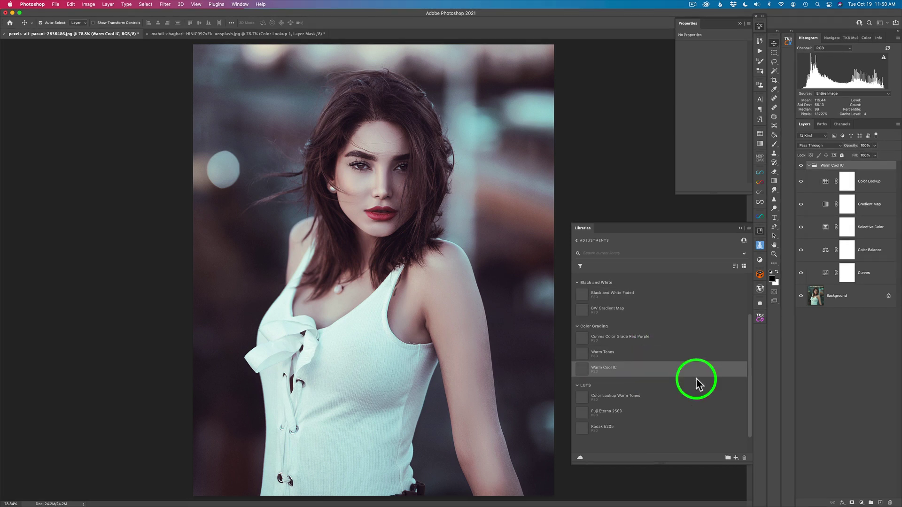
click(826, 169)
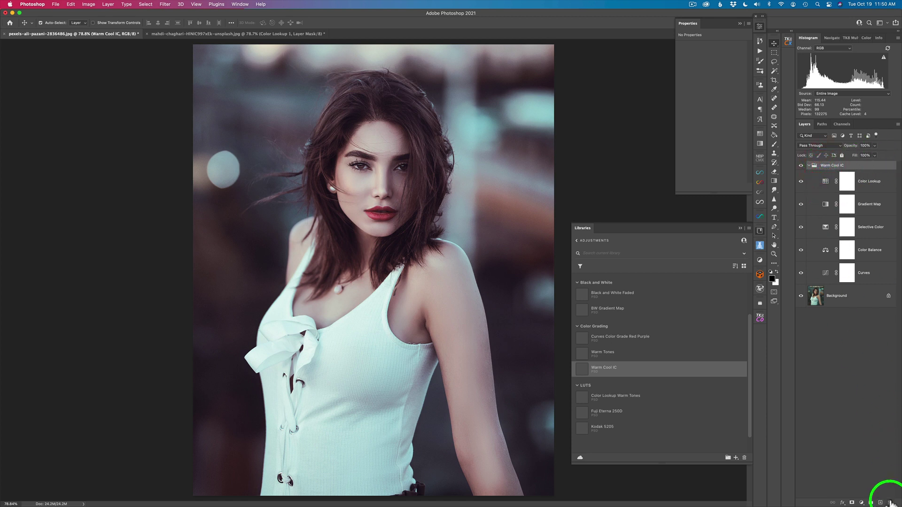
click(889, 503)
click(455, 172)
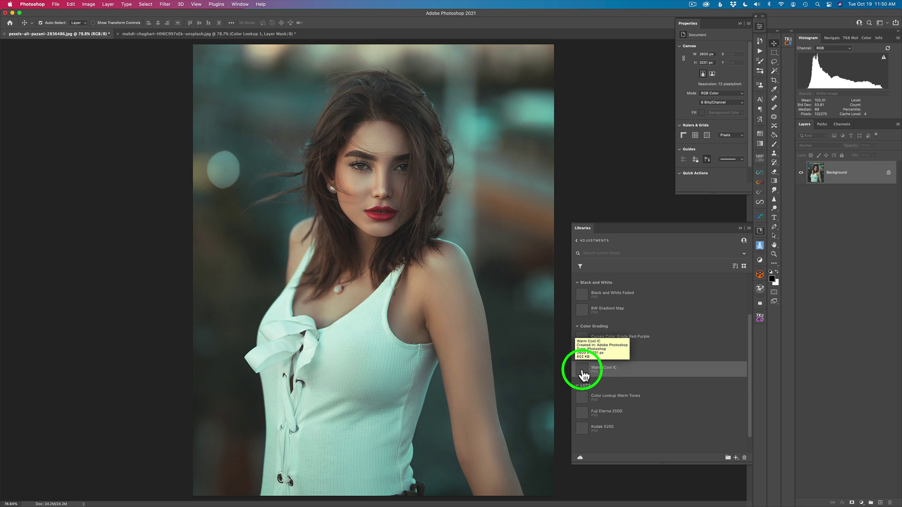
Place the Warm Cool IC library preset as five adjustment layers above Background.
drag(582, 370, 821, 166)
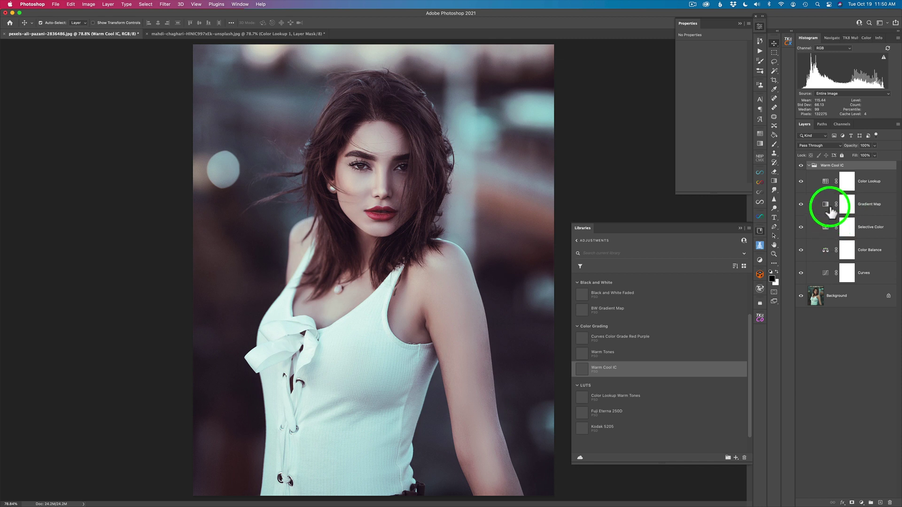
Shift Color Balance midtones toward magenta and set a Curves midtone point at input 134, output 122.
click(826, 252)
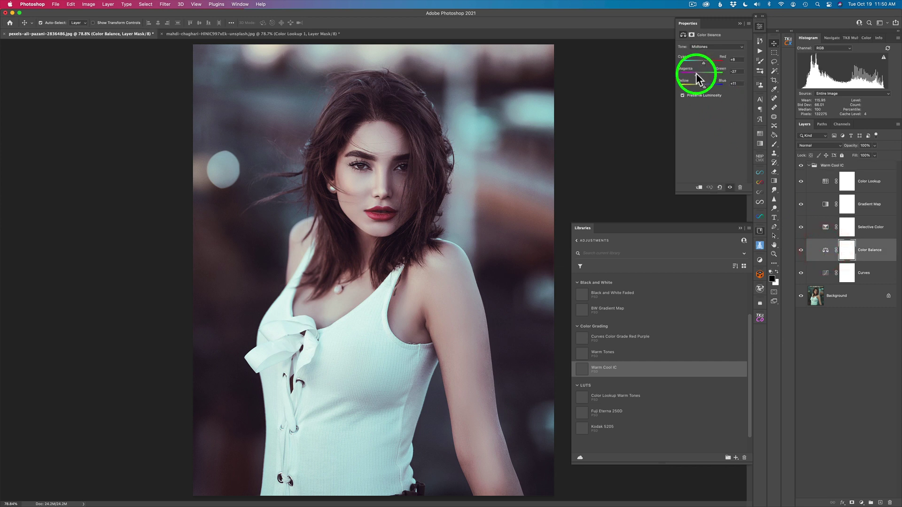
mouse_move(696, 73)
mouse_down()
mouse_move(714, 87)
mouse_move(690, 72)
mouse_move(699, 74)
mouse_up()
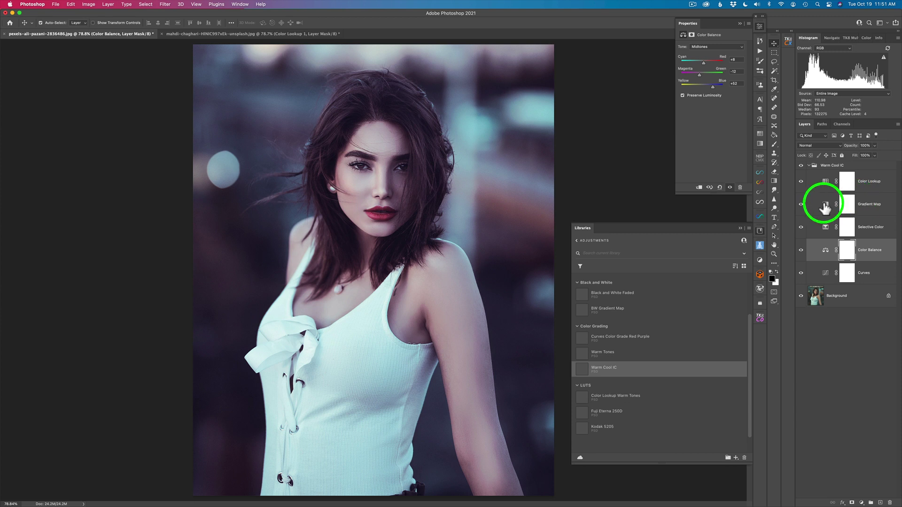
click(825, 272)
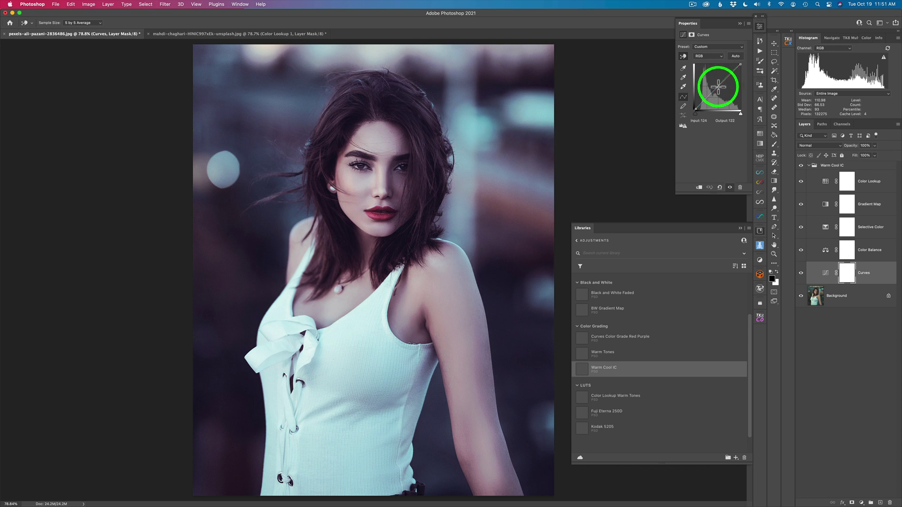
drag(718, 87, 719, 88)
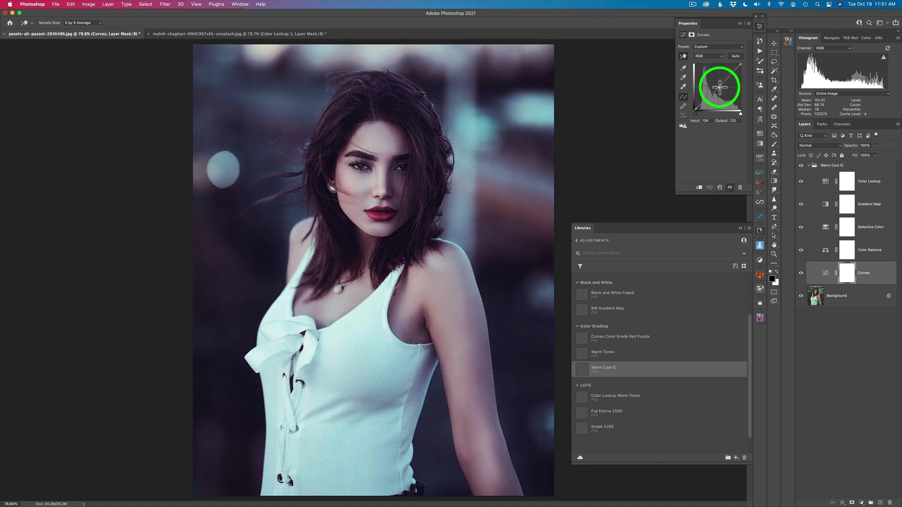